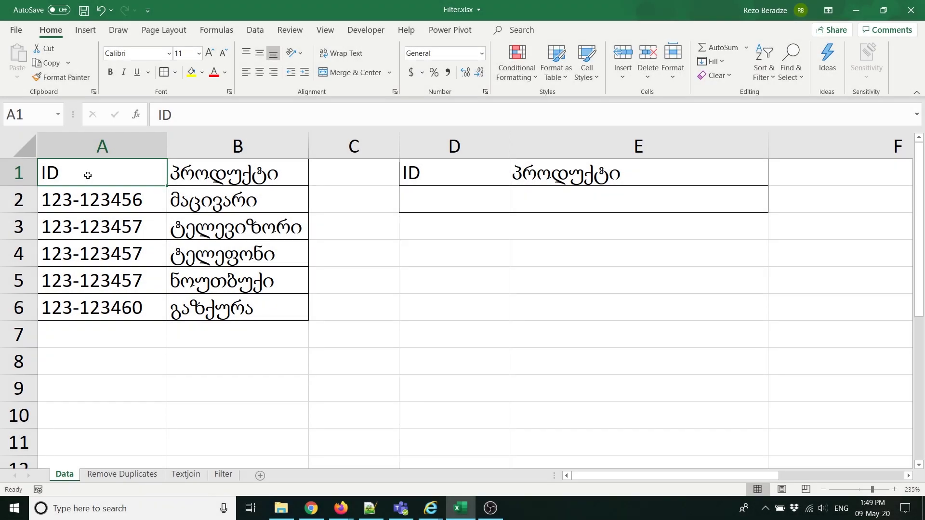
- Make the three repeated IDs in A3:A5 bold
drag(113, 201, 118, 307)
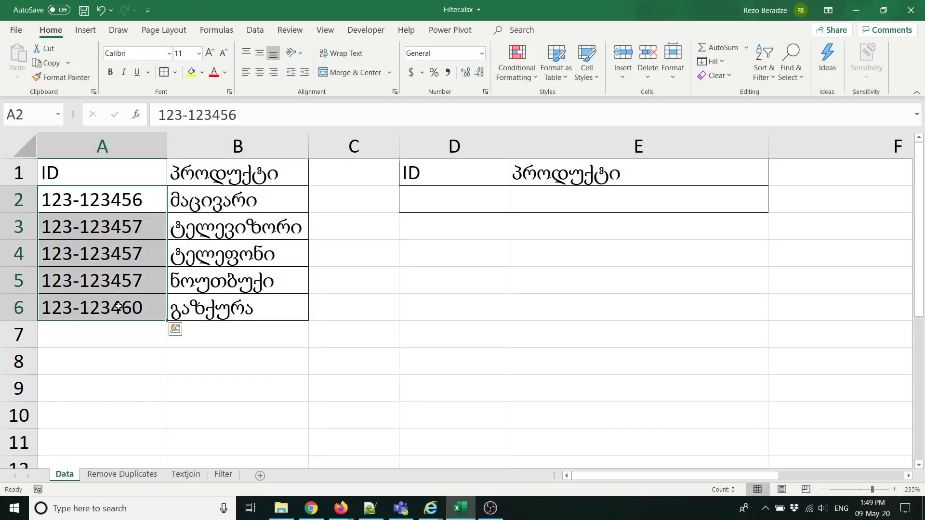
drag(114, 225, 128, 278)
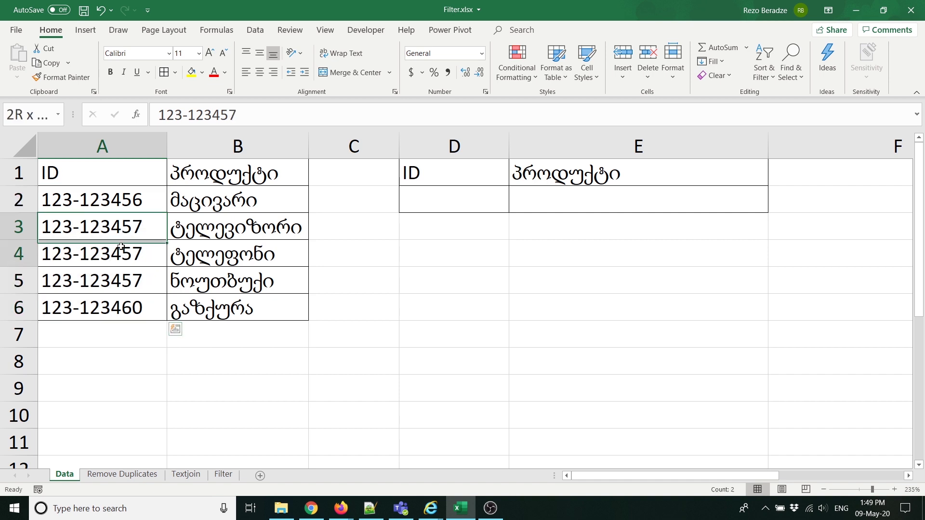
key(ctrl+b)
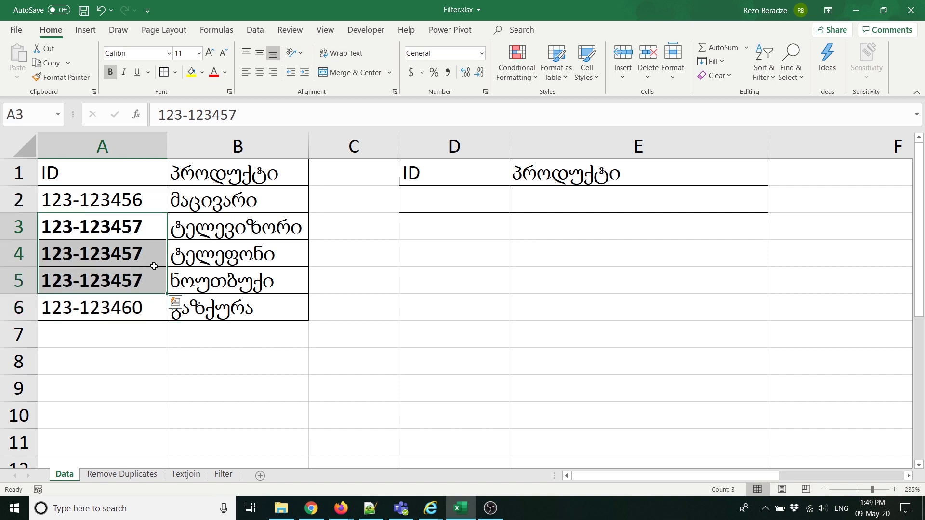
- Bold the products in B3, B4 and B5 one by one
click(132, 229)
click(208, 224)
key(Left)
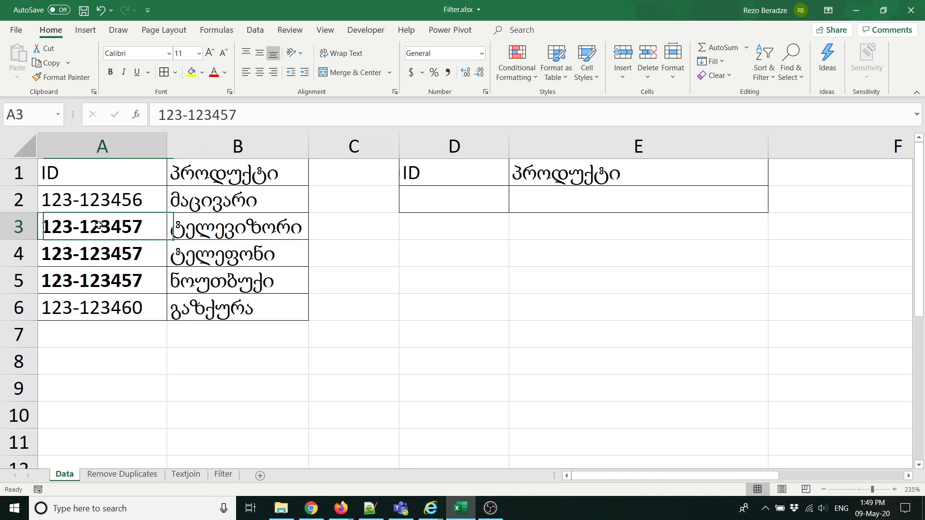
click(191, 233)
key(ctrl+b)
click(212, 255)
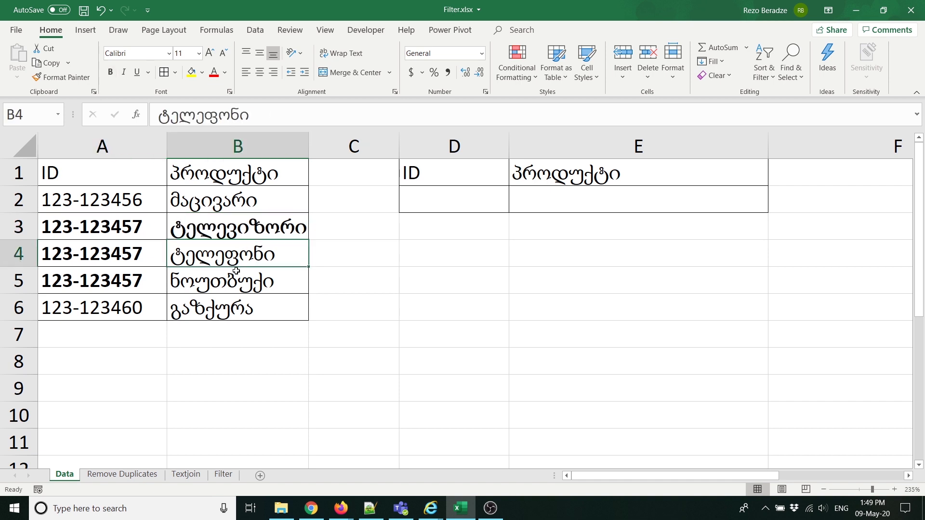
key(ctrl+b)
click(234, 284)
key(ctrl+b)
key(ctrl+b)
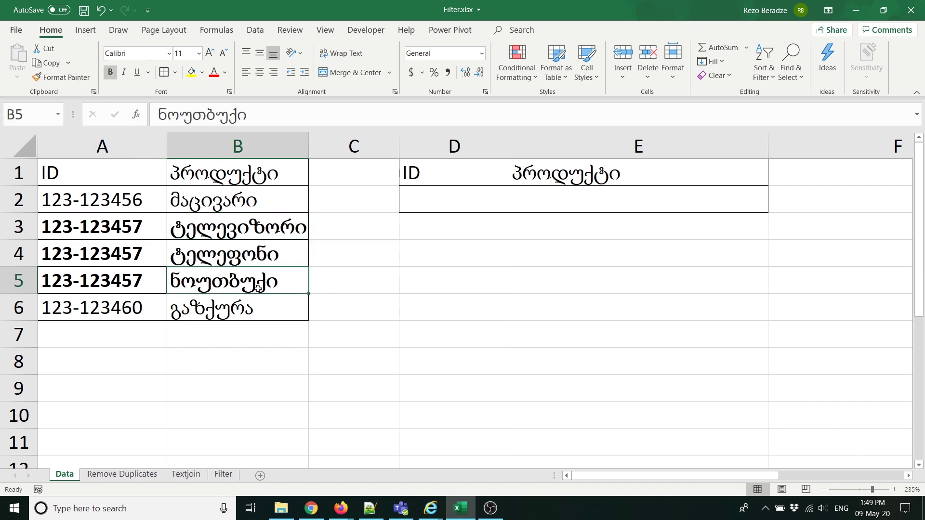
- Review the bolded IDs and products in rows 3–5, ending on ID 123-123457 in A3
click(144, 230)
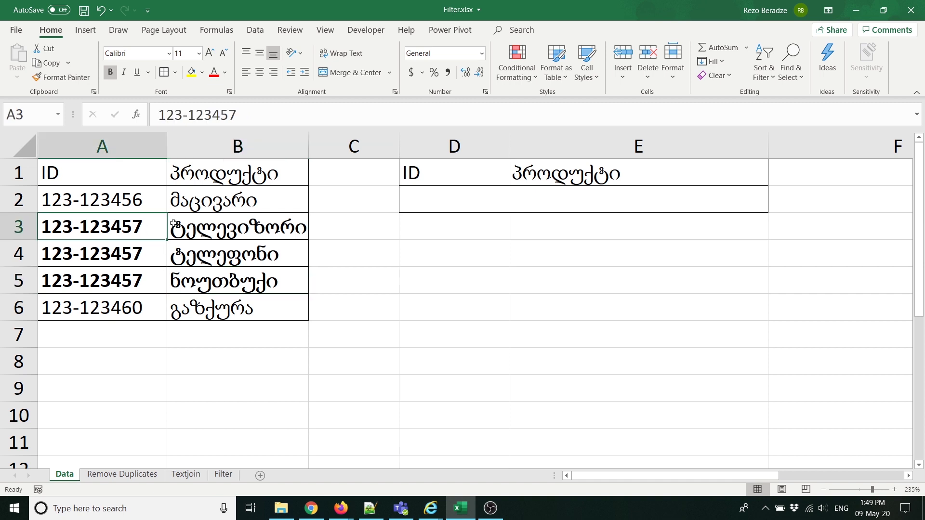
click(220, 231)
click(204, 255)
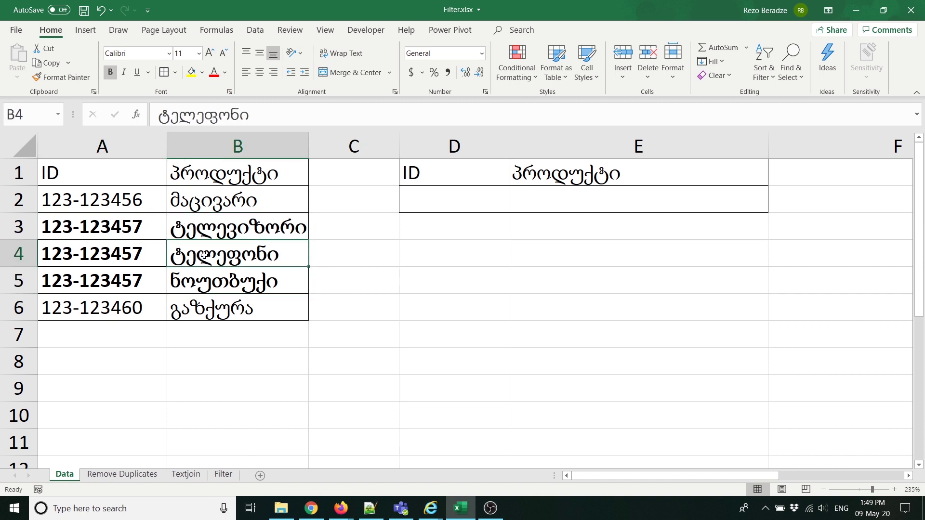
click(223, 286)
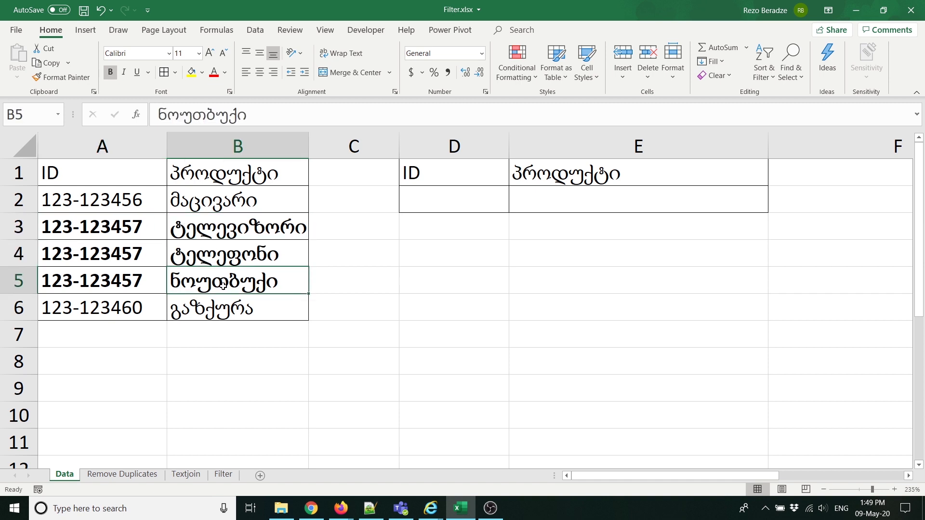
click(129, 226)
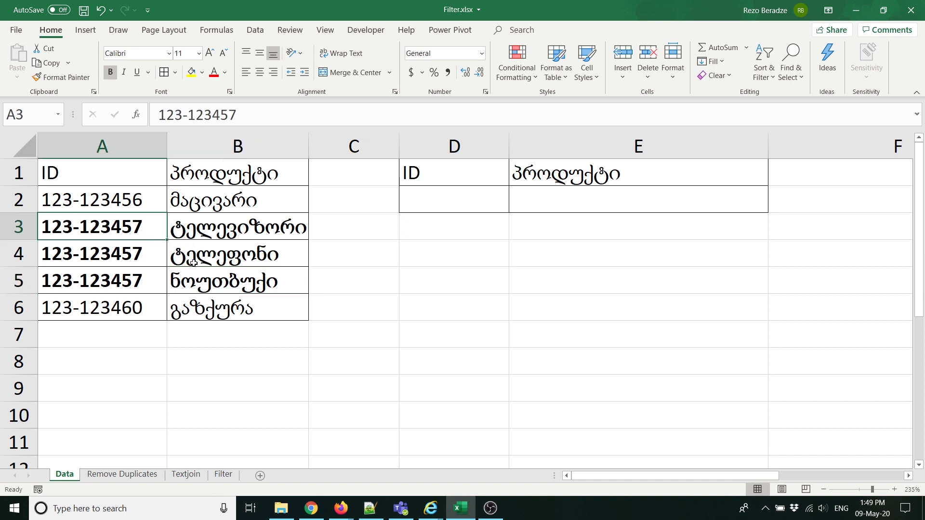
click(149, 263)
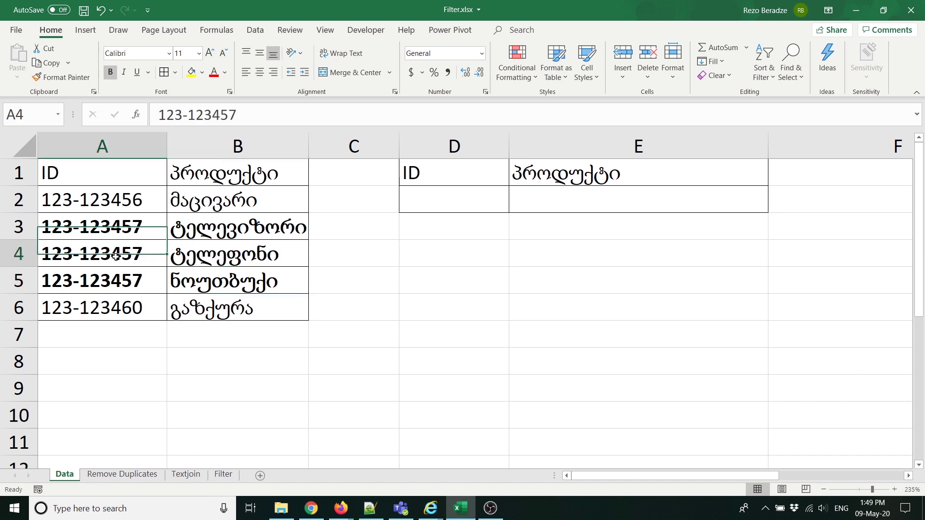
click(132, 278)
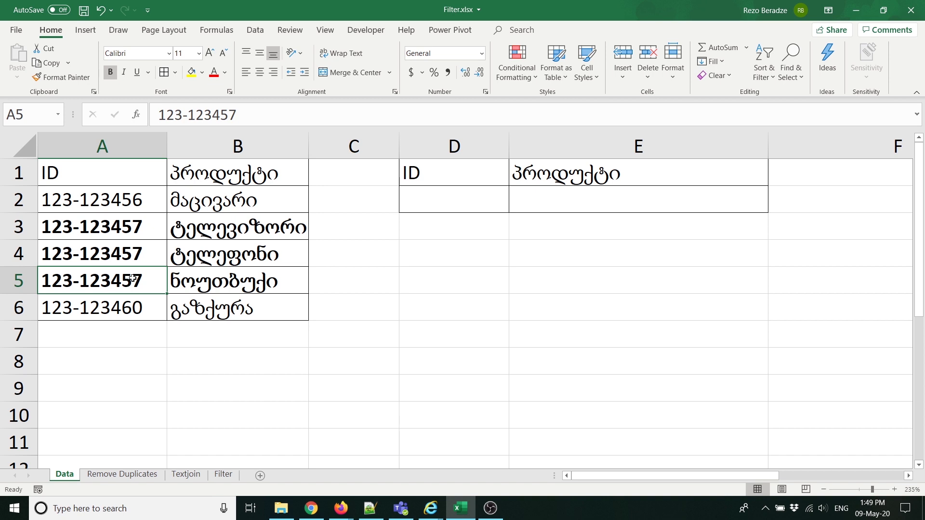
click(150, 230)
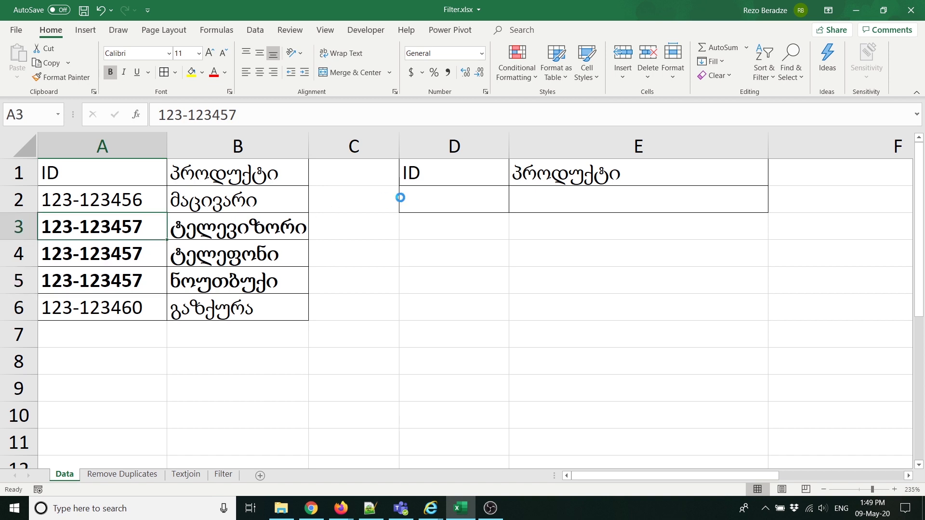
- Copy ID 123-123457 from A3 into D2
key(ctrl+c)
click(420, 200)
key(ctrl+v)
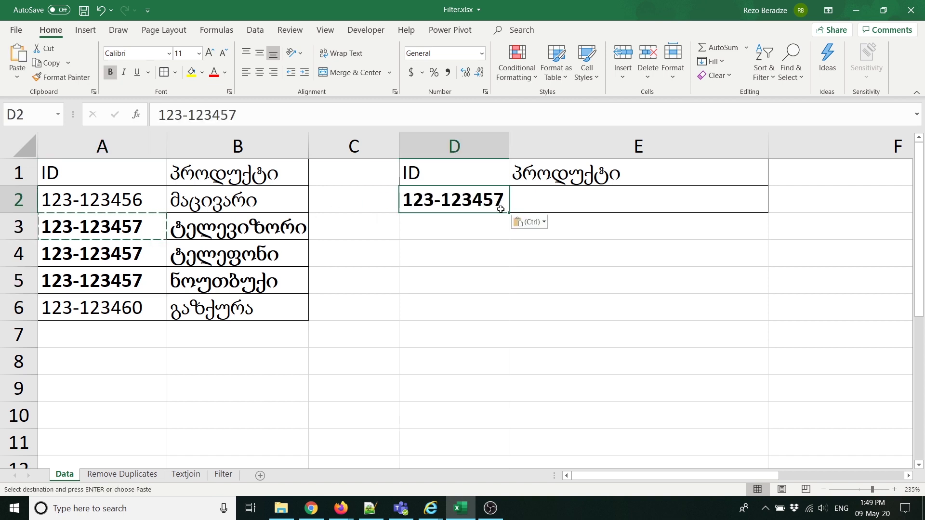
- Type the ID's three products comma-separated into E2 using Georgian input
click(551, 205)
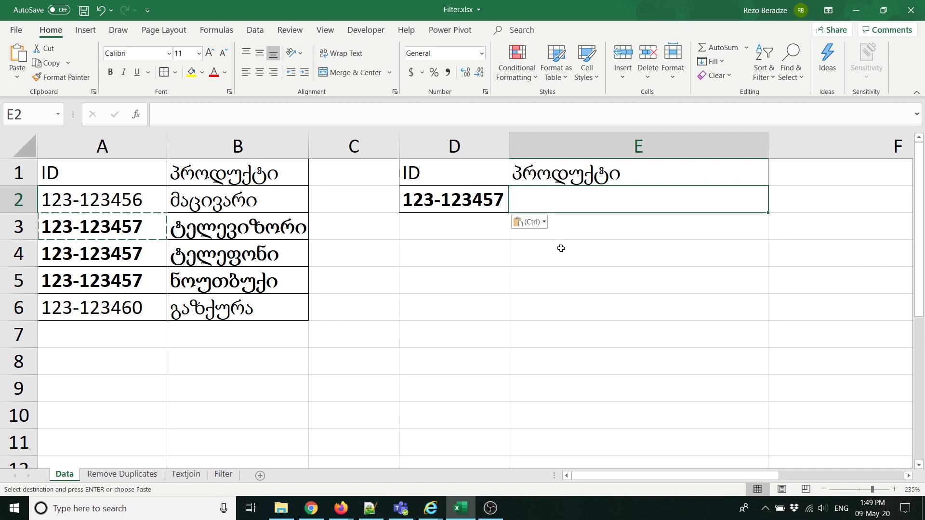
key(Escape)
text(tele)
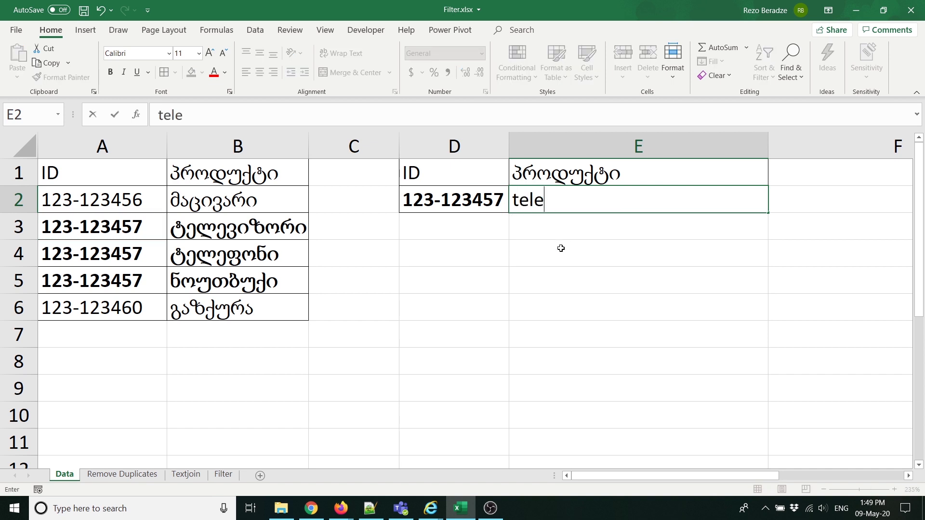
key(BackSpace)
key(BackSpace)
key(BackSpace)
key(BackSpace)
key(alt+shift)
text(ტელე)
key(Return)
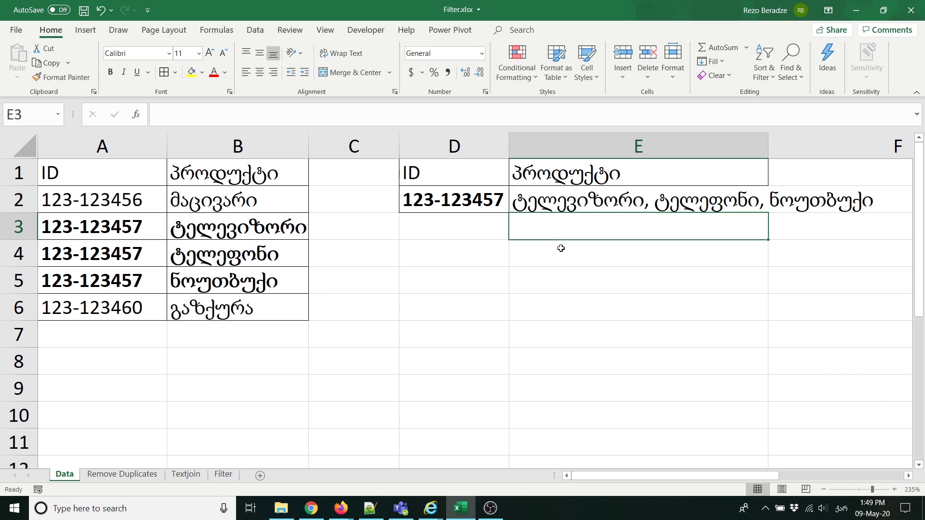
click(569, 207)
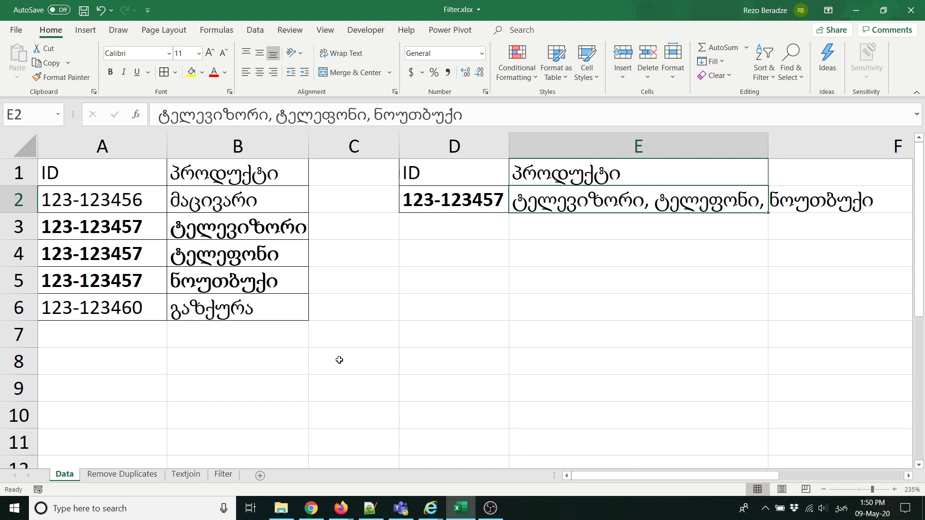
key(ctrl+Page_Down)
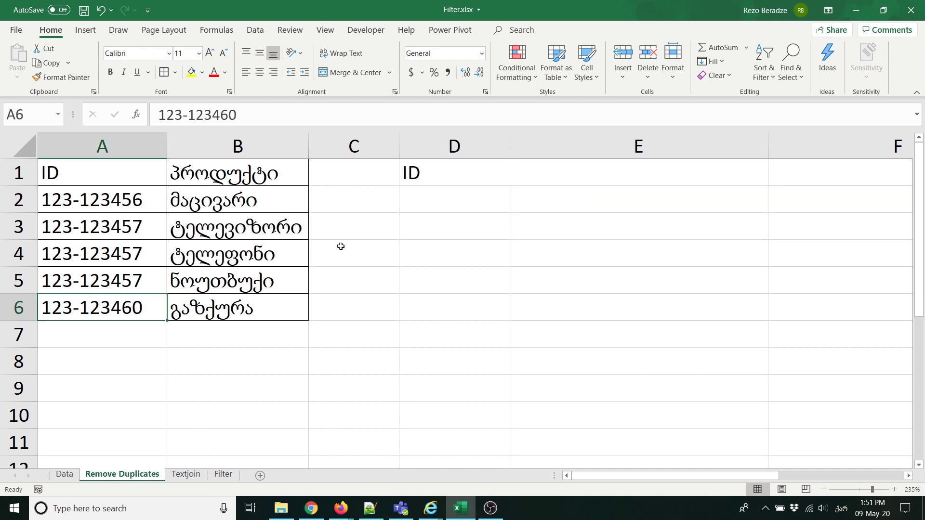
- Copy the IDs in A2:A6 into column D starting at D2
click(442, 196)
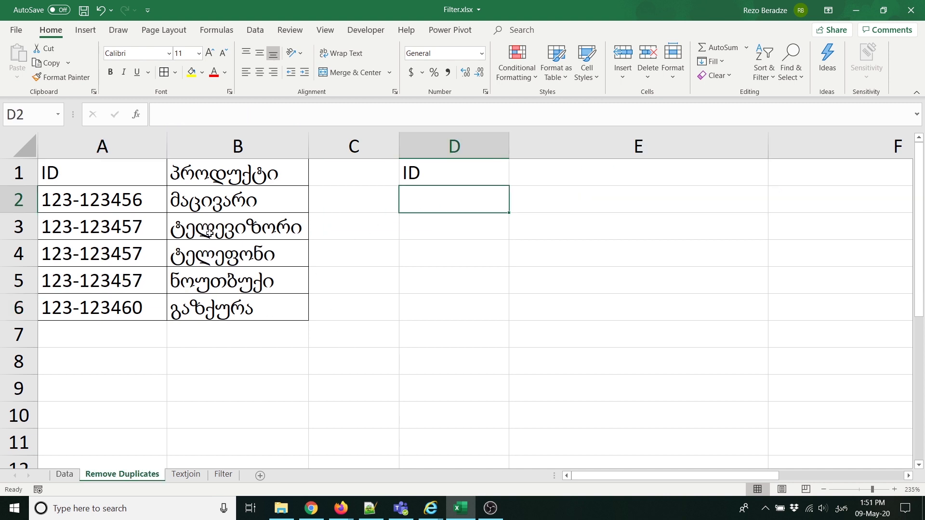
drag(159, 202, 126, 315)
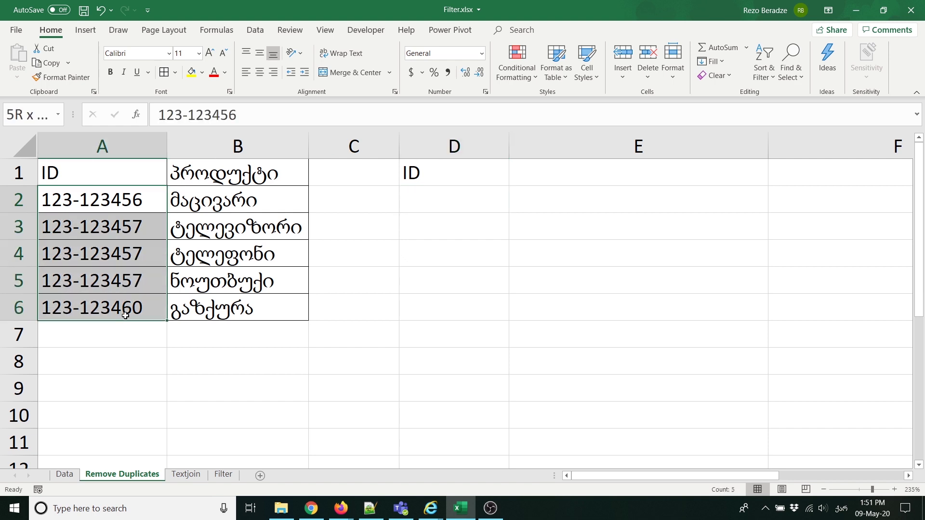
key(ctrl+c)
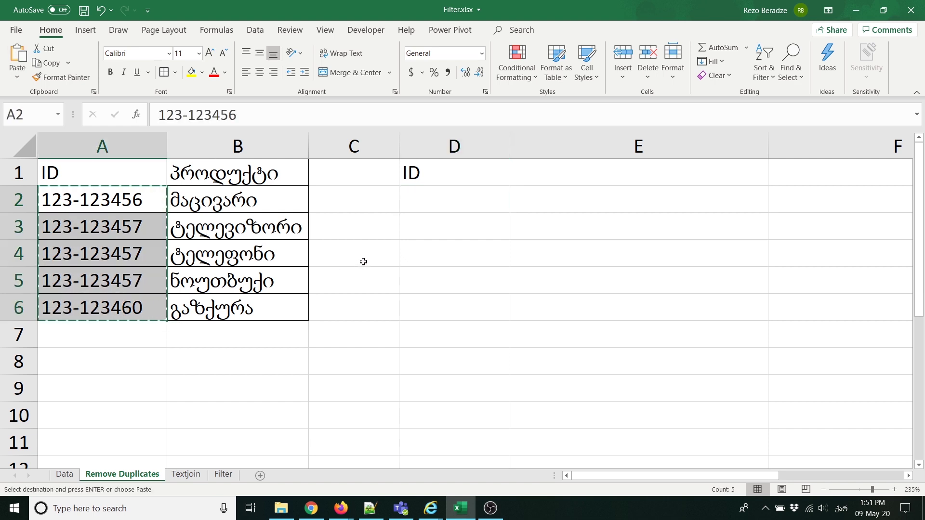
click(433, 200)
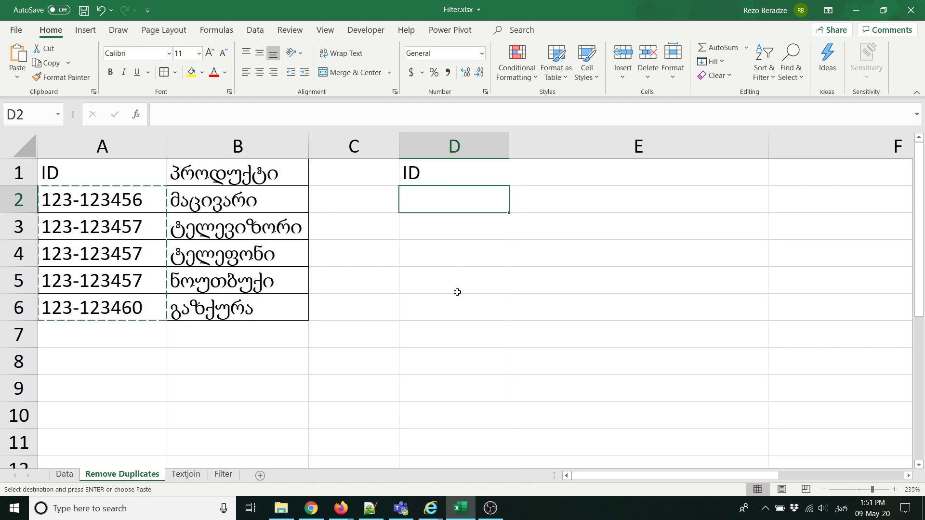
key(ctrl+v)
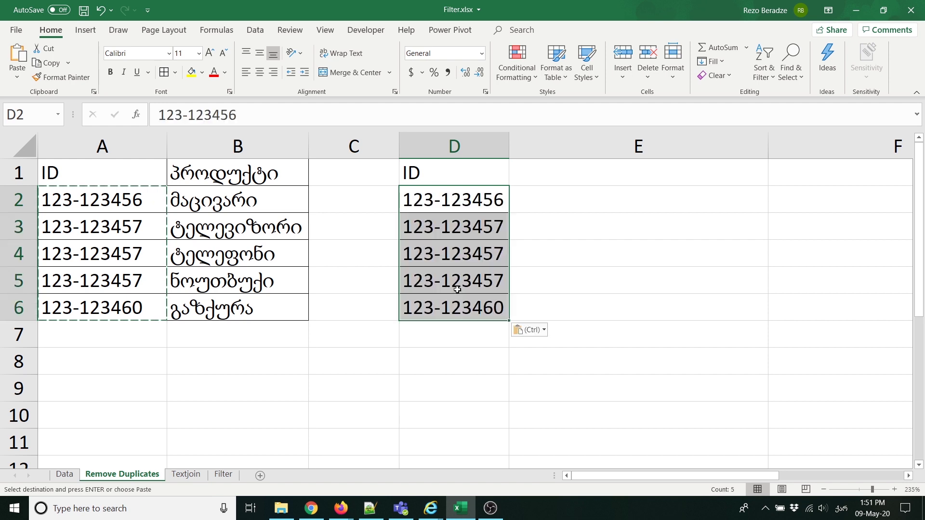
- Remove duplicate IDs from column D, then go to the Textjoin sheet
click(252, 30)
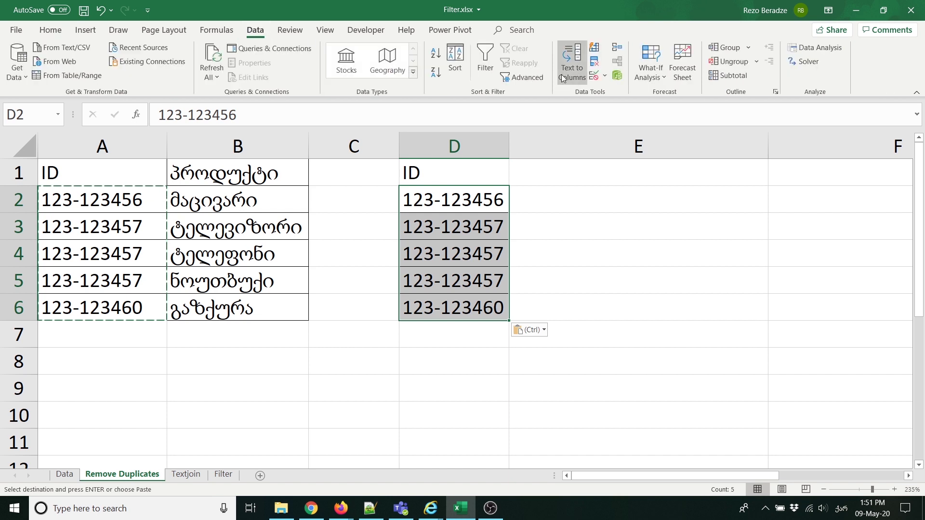
click(593, 61)
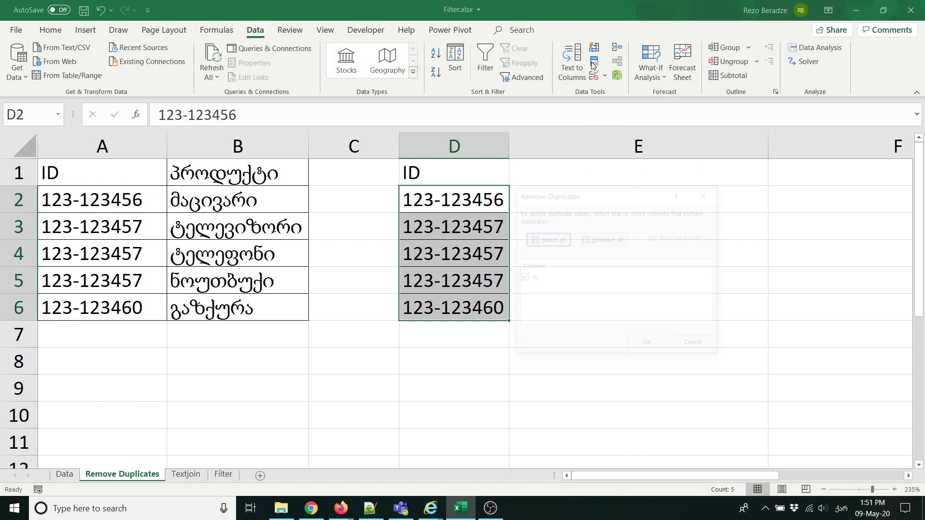
click(648, 345)
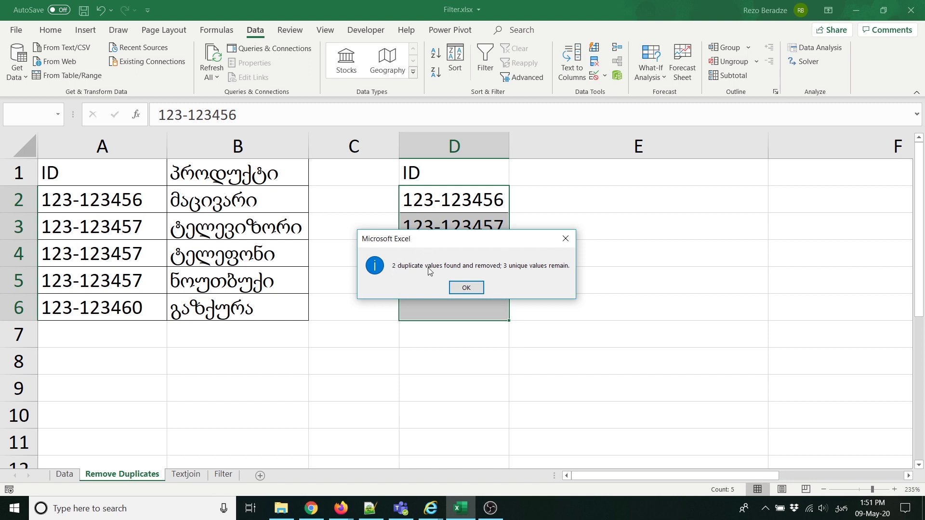
click(470, 288)
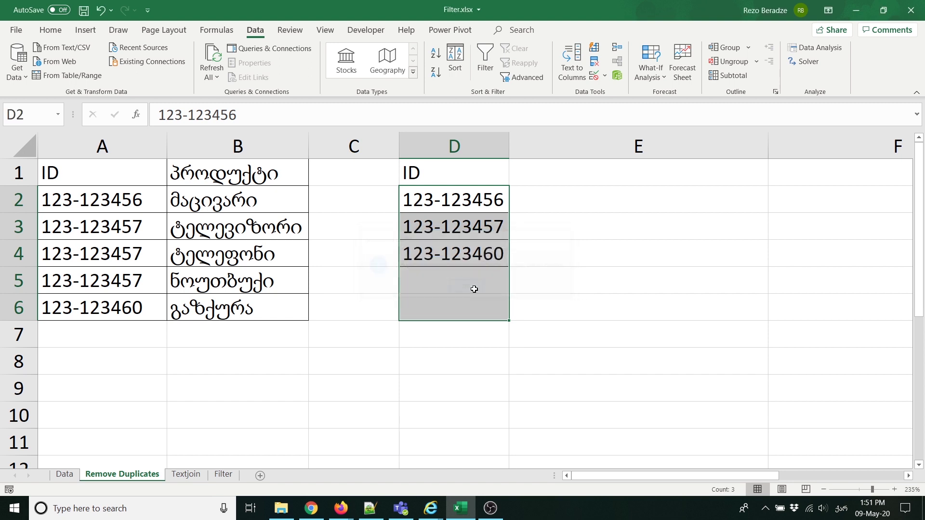
click(480, 263)
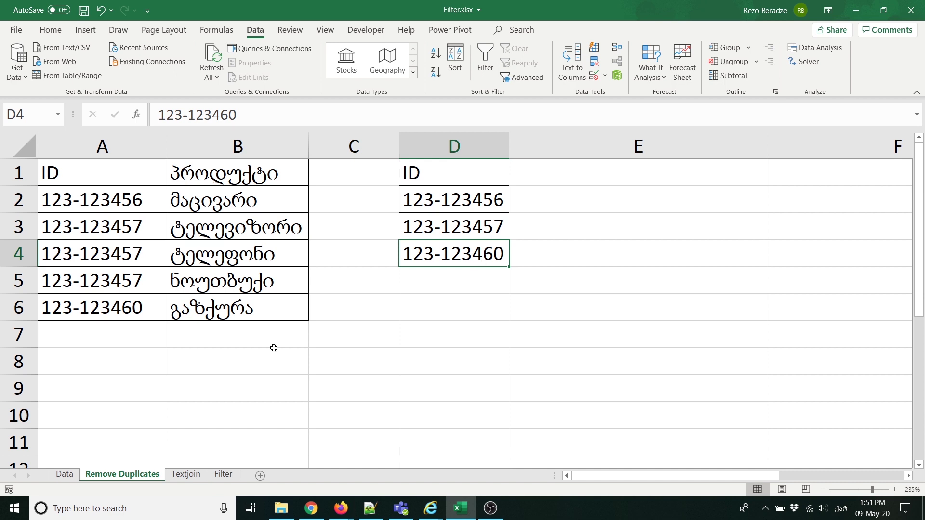
click(186, 475)
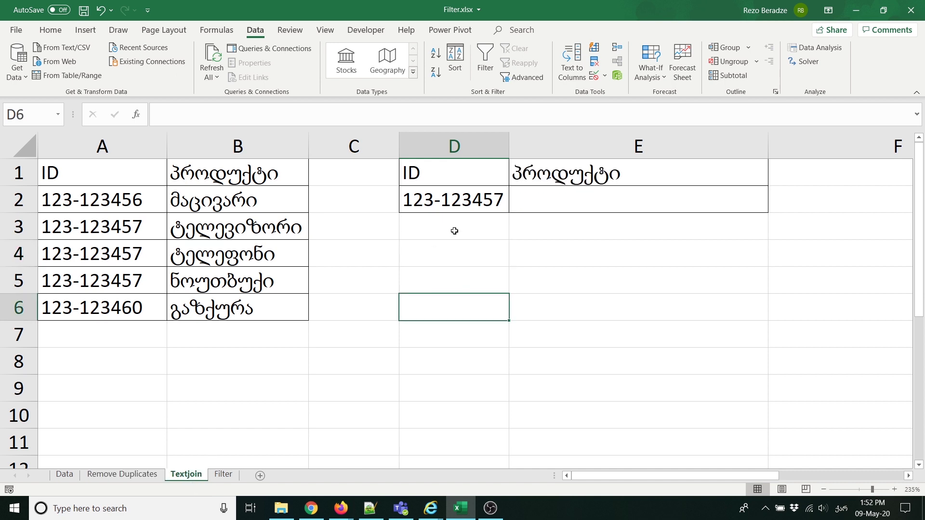
- Enter =TEXTJOIN(",",TRUE,B3:B5) in E2 to join the three products
click(626, 199)
text(=ტე)
key(BackSpace)
key(BackSpace)
key(alt+shift)
text(t)
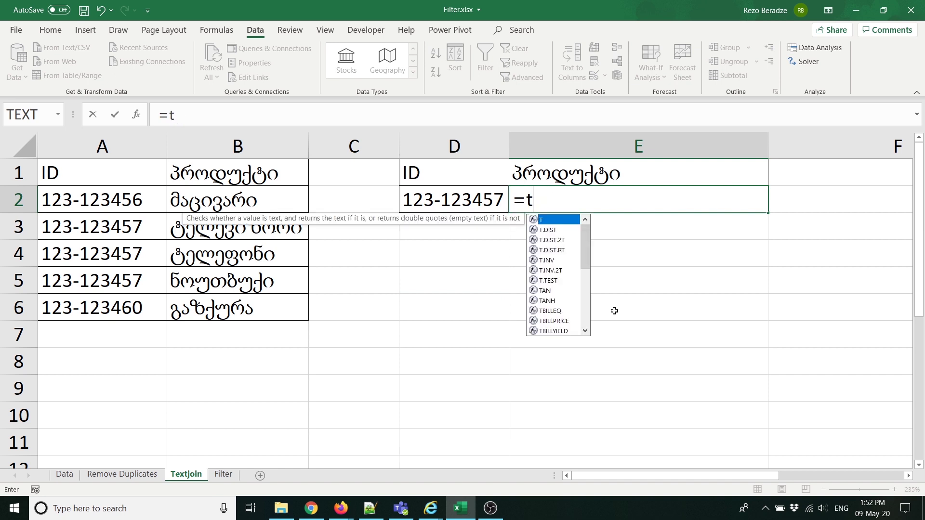
text(ex)
key(Down)
key(Tab)
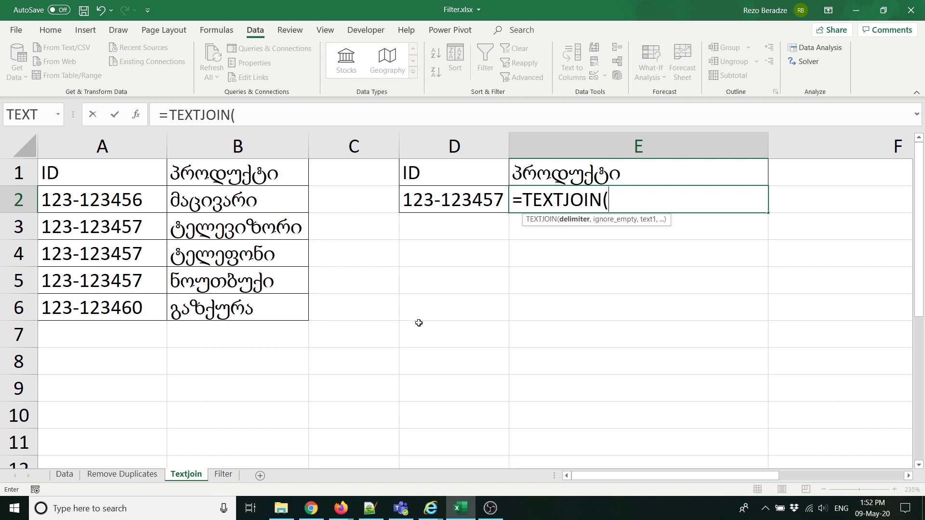
text(")
text(,")
text(,)
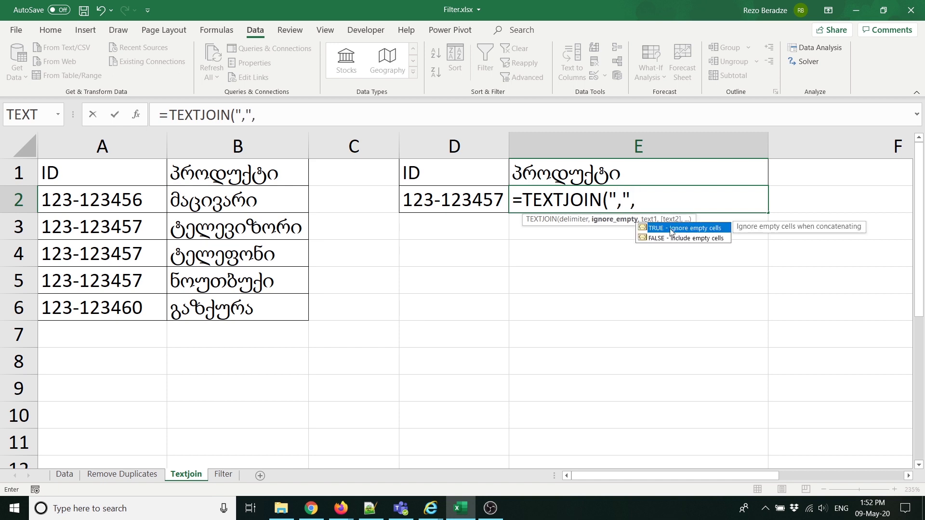
double_click(714, 229)
text(,)
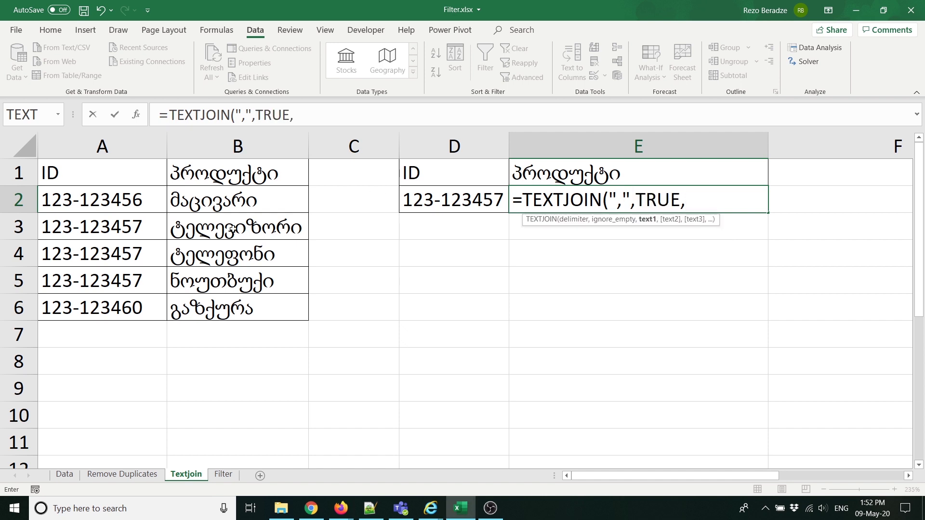
drag(192, 226, 301, 287)
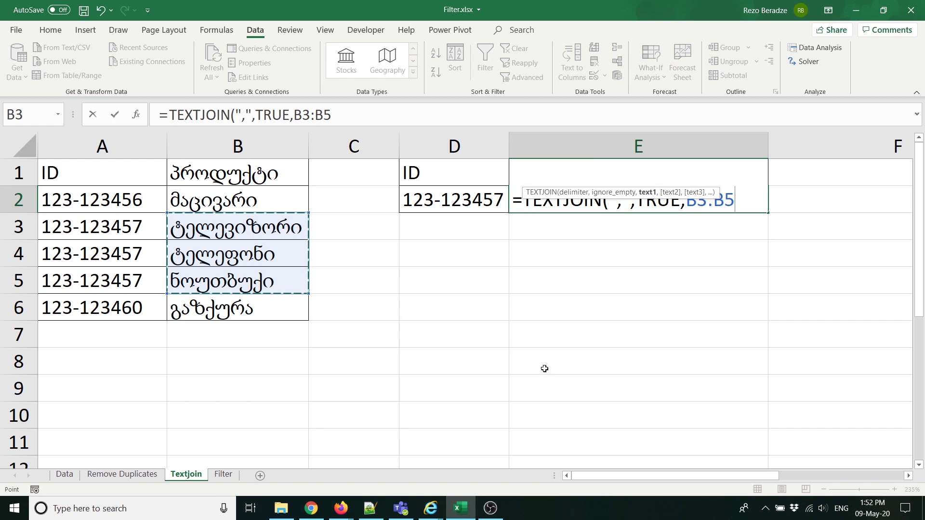
key(Return)
- Change the E2 formula's delimiter to a comma followed by a space
click(568, 202)
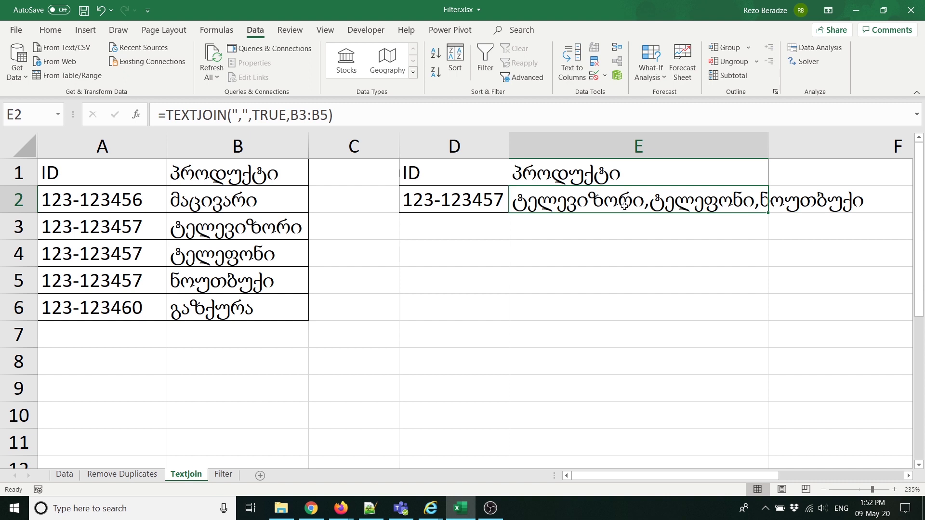
double_click(655, 201)
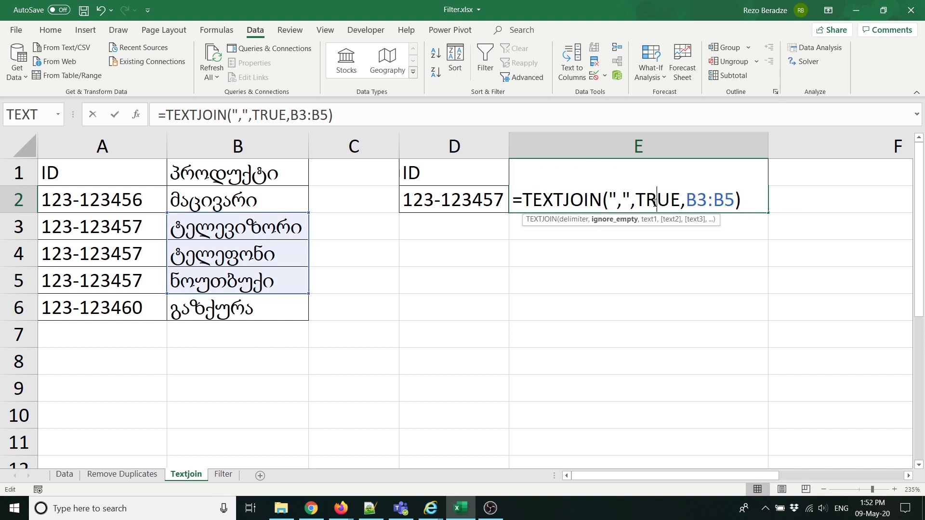
click(622, 199)
key(Return)
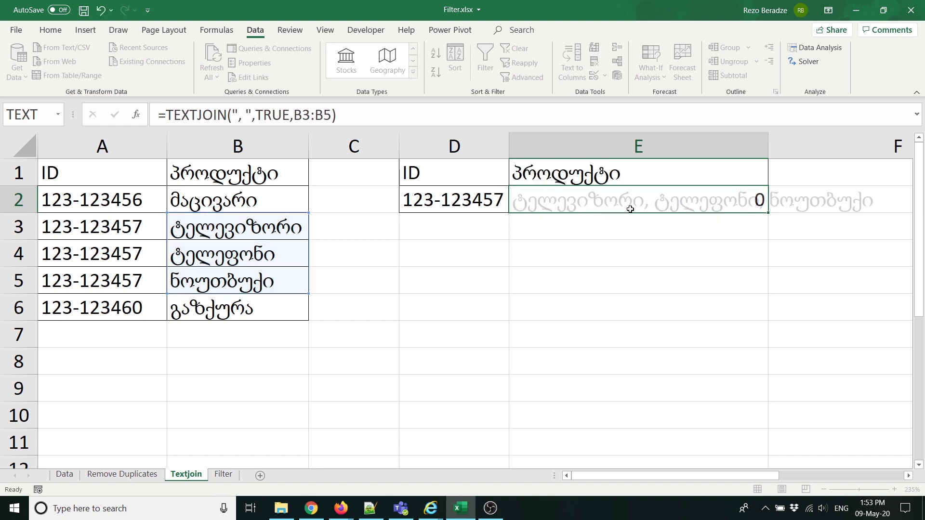
- On the Filter sheet, enter =FILTER(B2:B6,A2:A6=D2) in E2
key(ctrl+Page_Down)
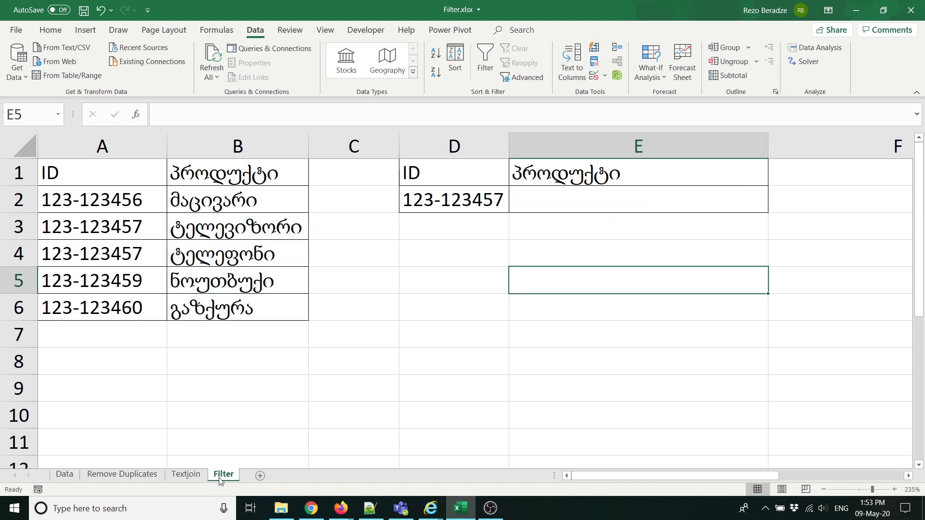
click(539, 207)
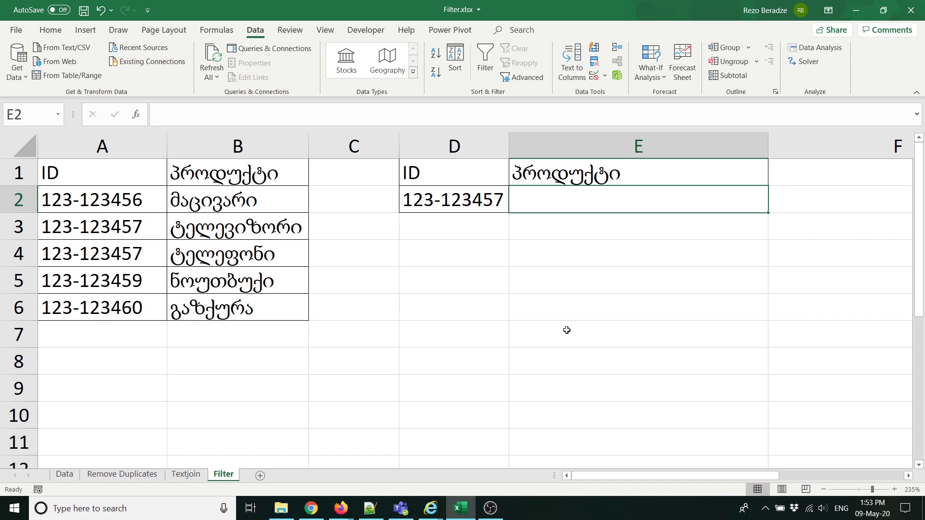
text(=)
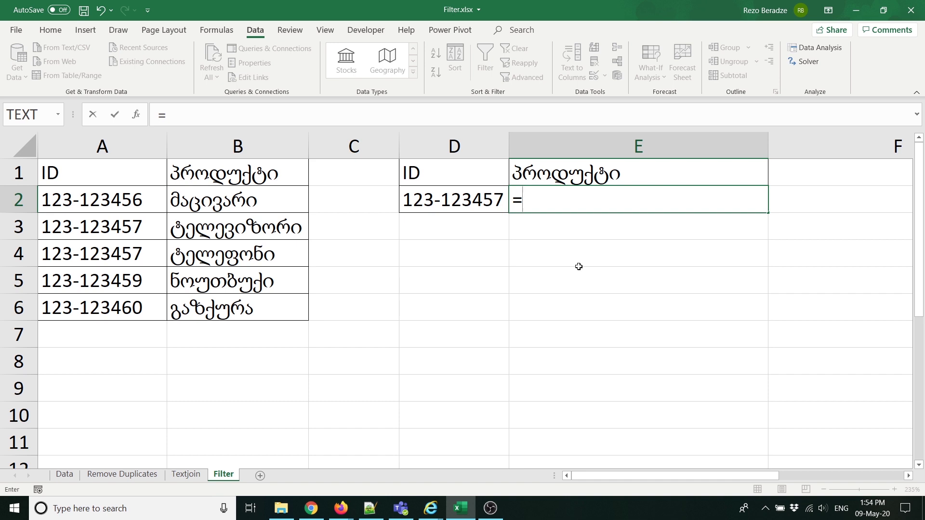
text(fil)
key(Tab)
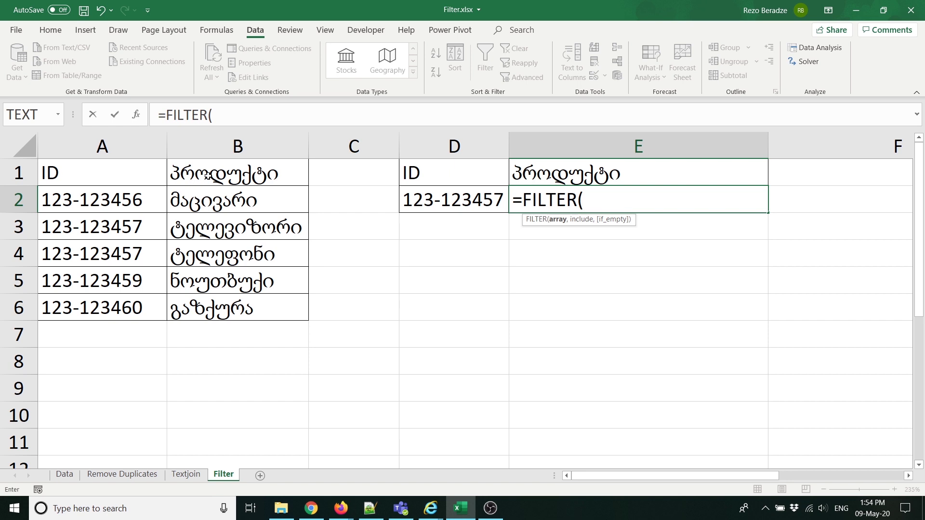
drag(209, 194, 207, 304)
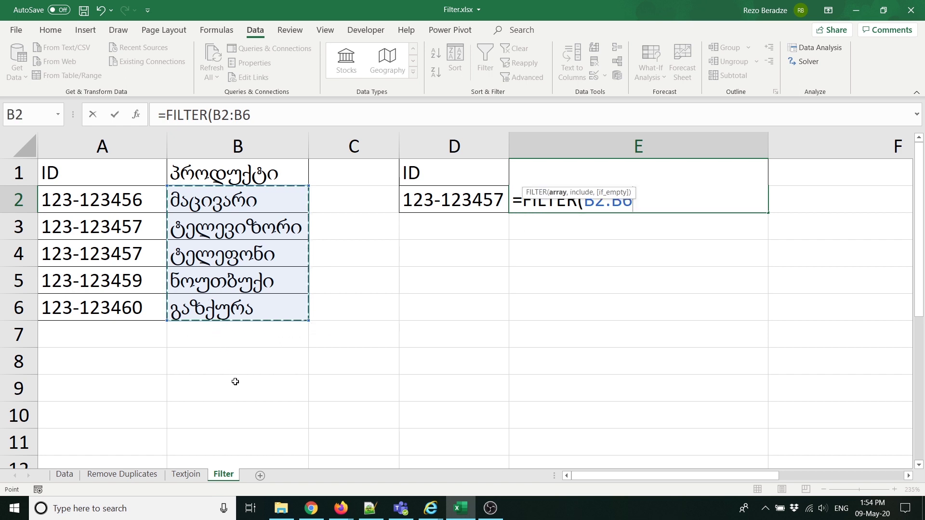
text(,)
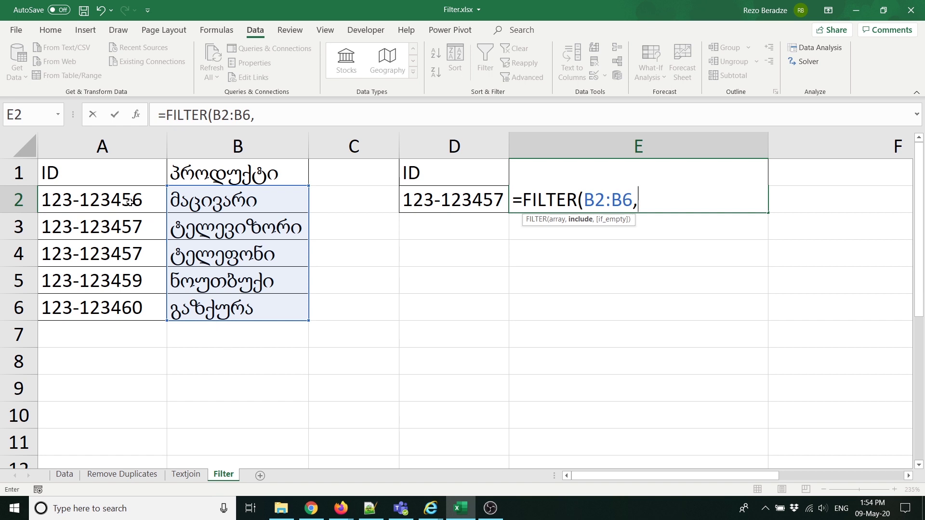
drag(129, 203, 122, 302)
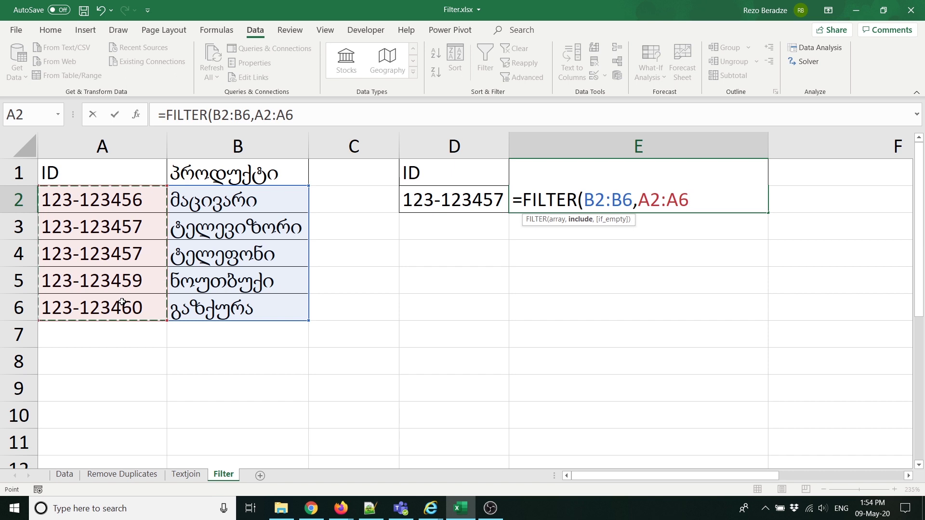
text(=)
click(452, 198)
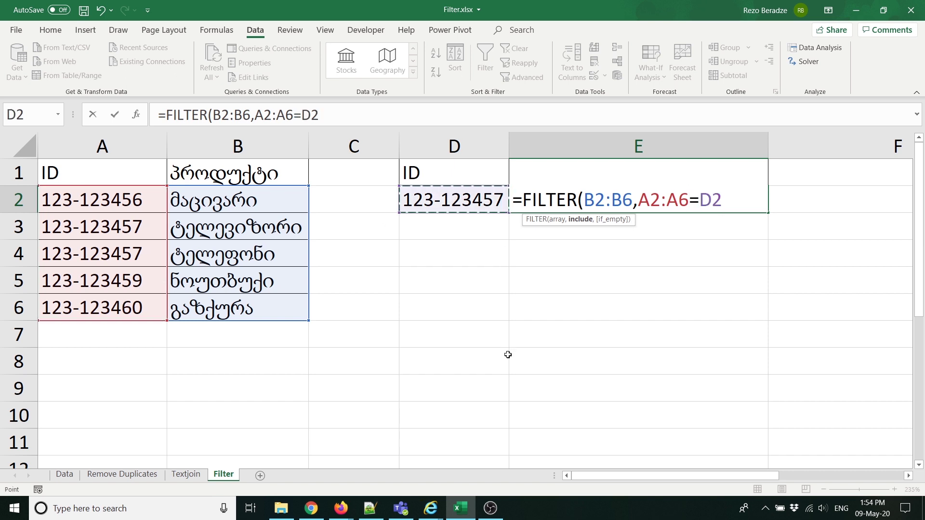
key(Return)
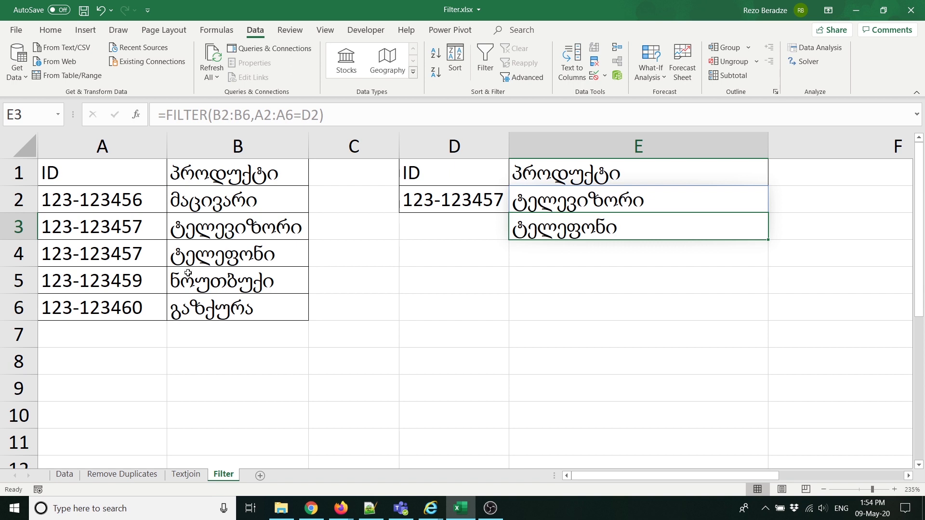
- Change A5's last digit to 7, making its ID 123-123457
click(103, 280)
double_click(141, 281)
drag(143, 281, 137, 280)
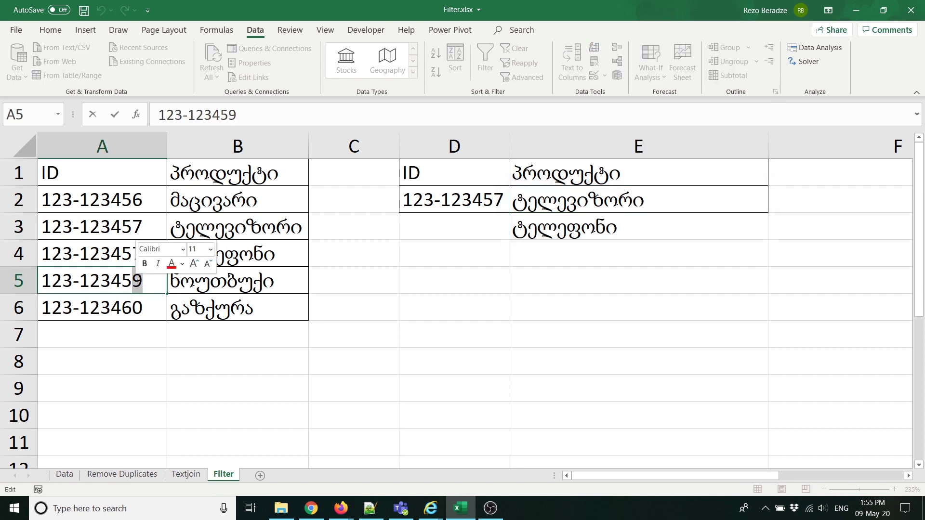
text(7)
key(Return)
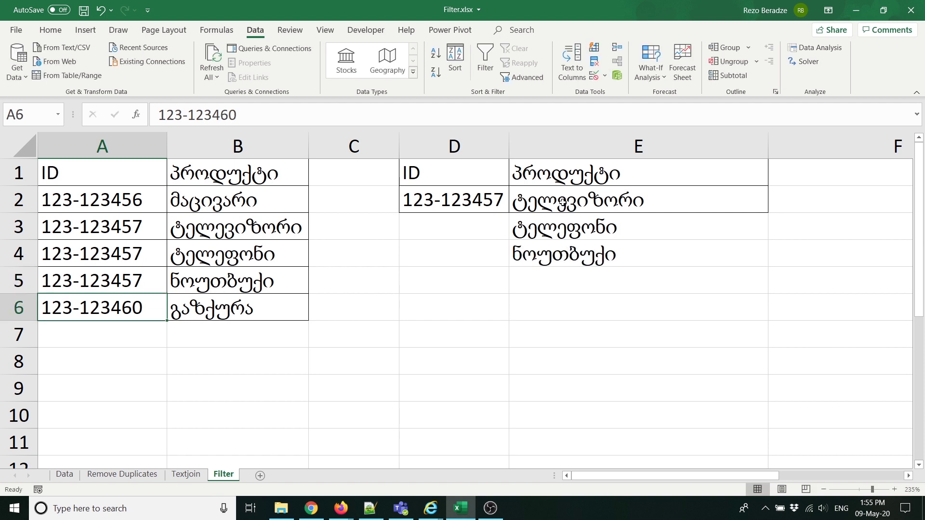
- Check the new product in E4 and review E2's FILTER formula without changing it
click(569, 256)
click(562, 200)
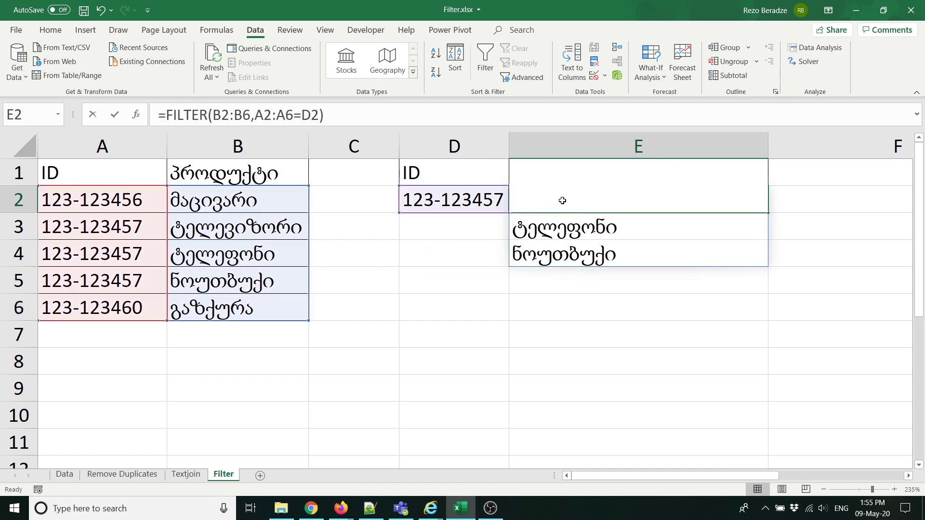
double_click(564, 200)
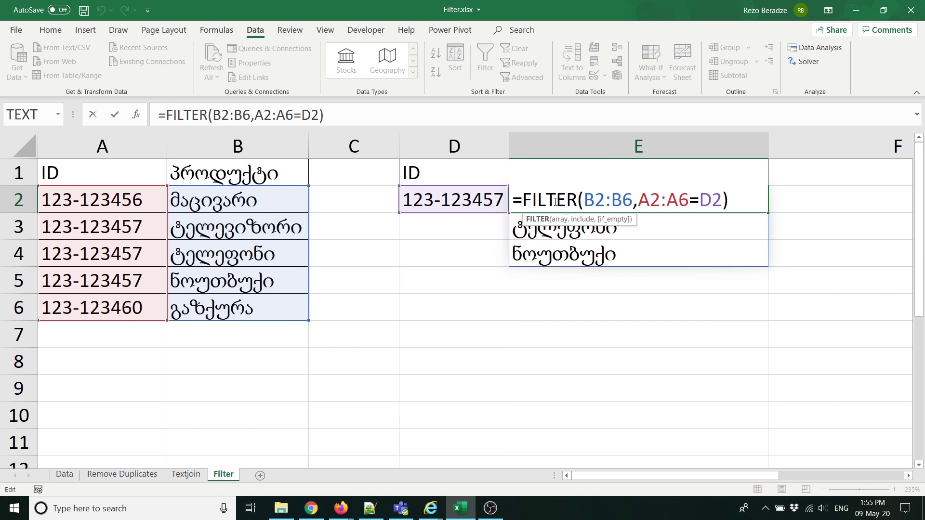
click(593, 200)
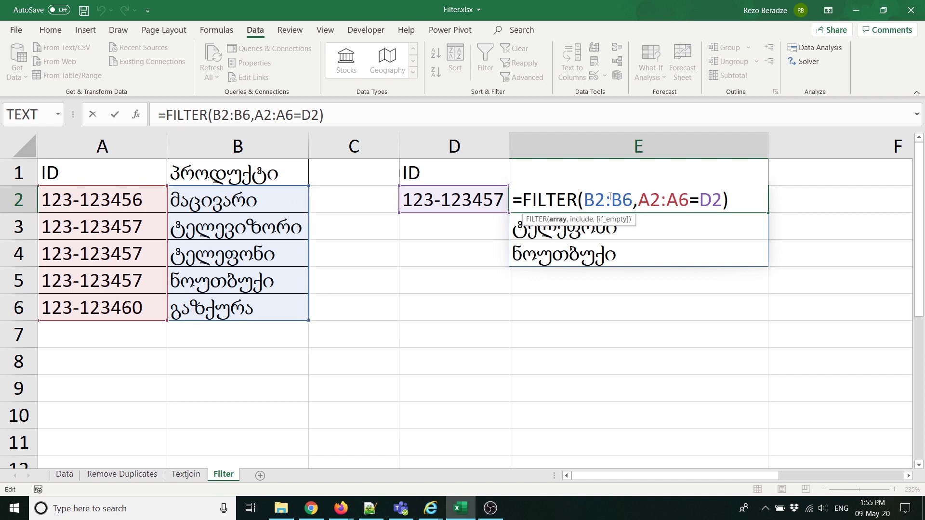
drag(583, 199, 721, 199)
click(642, 199)
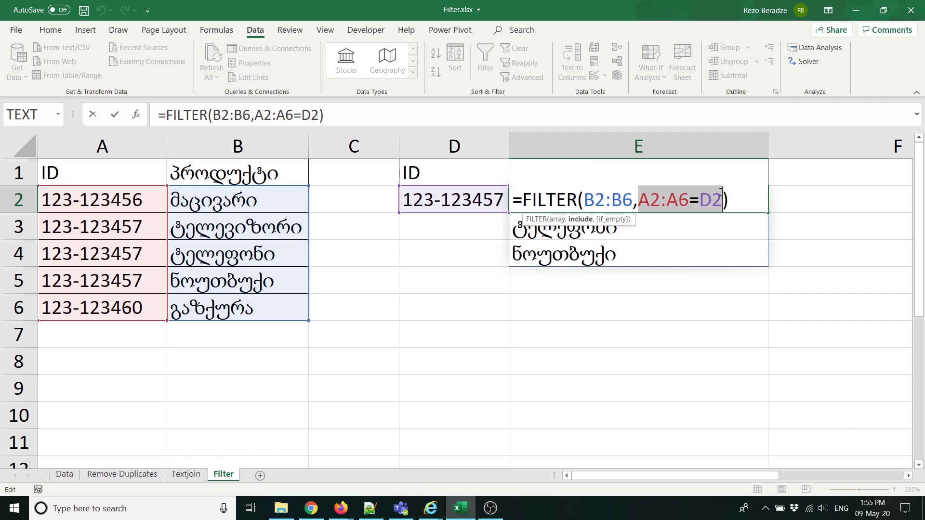
key(Return)
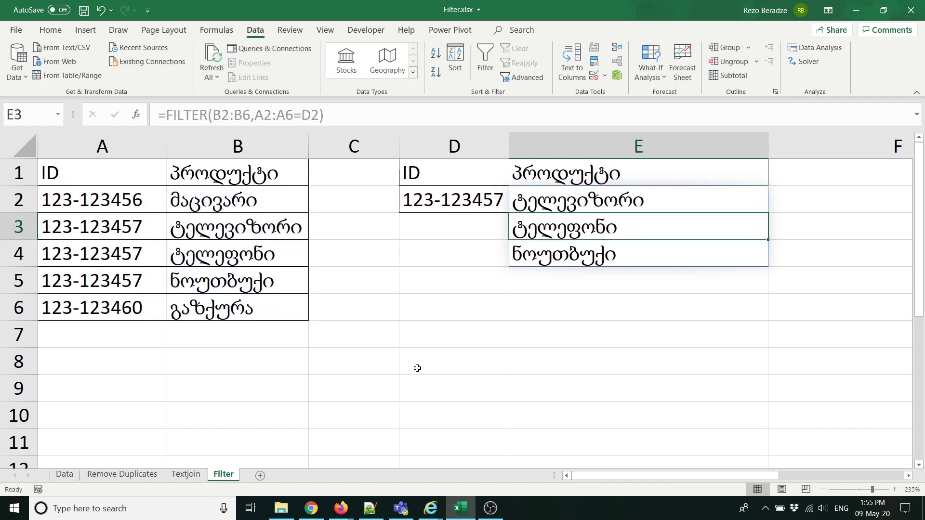
- On the Data sheet, clear D2 and paste the IDs from A2:A6 into column D
click(64, 475)
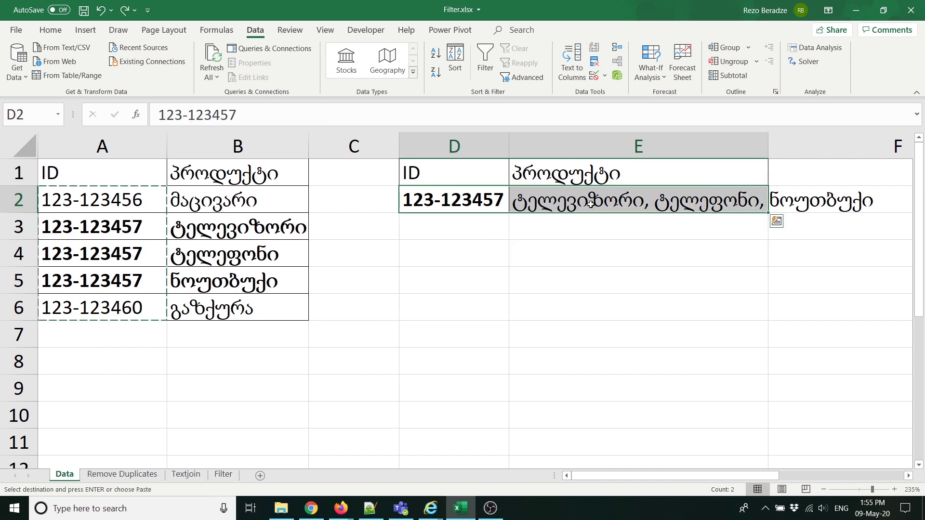
key(Delete)
click(490, 263)
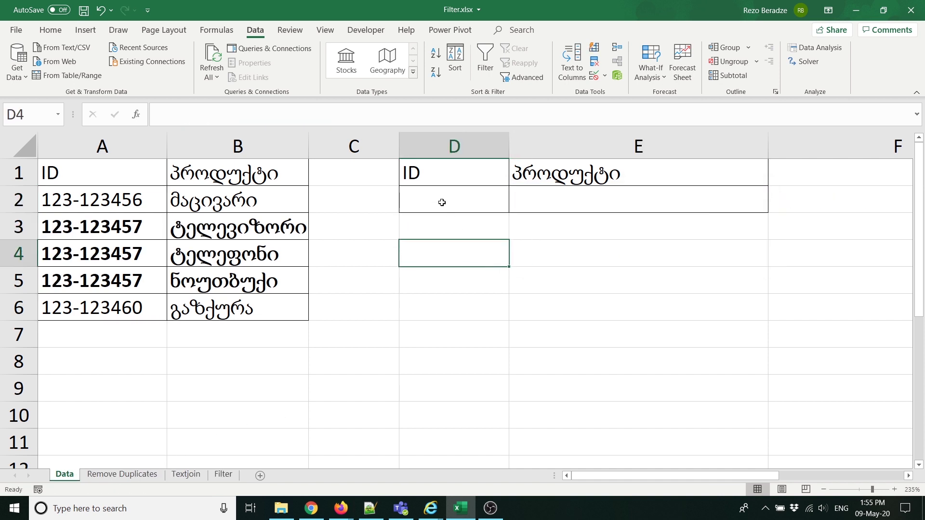
click(442, 202)
drag(110, 206, 123, 308)
key(ctrl+c)
click(439, 198)
key(ctrl+v)
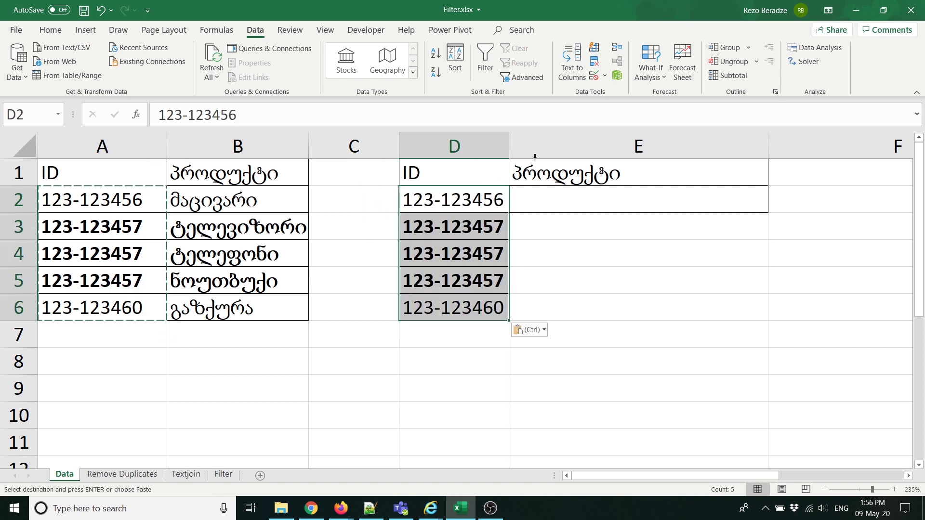
- Remove duplicates from the current ID selection only, leaving three unique IDs
click(595, 63)
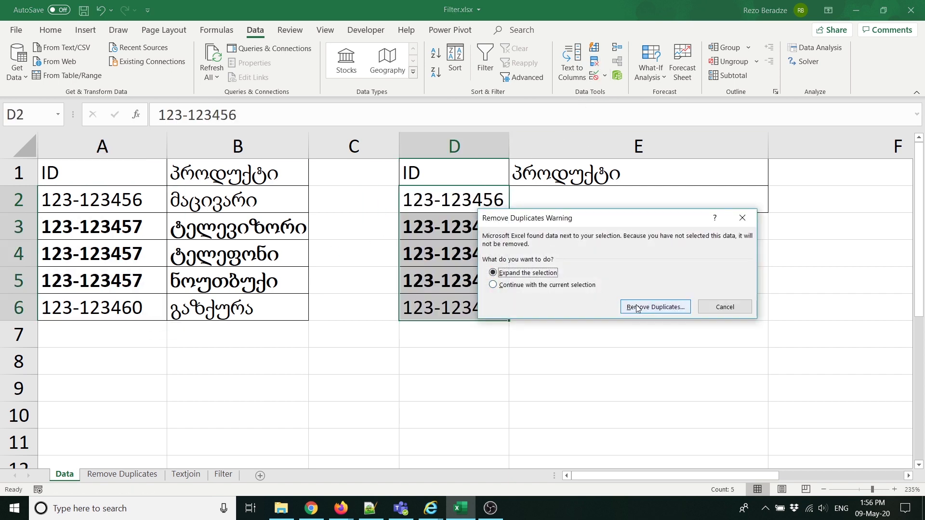
click(586, 286)
click(655, 307)
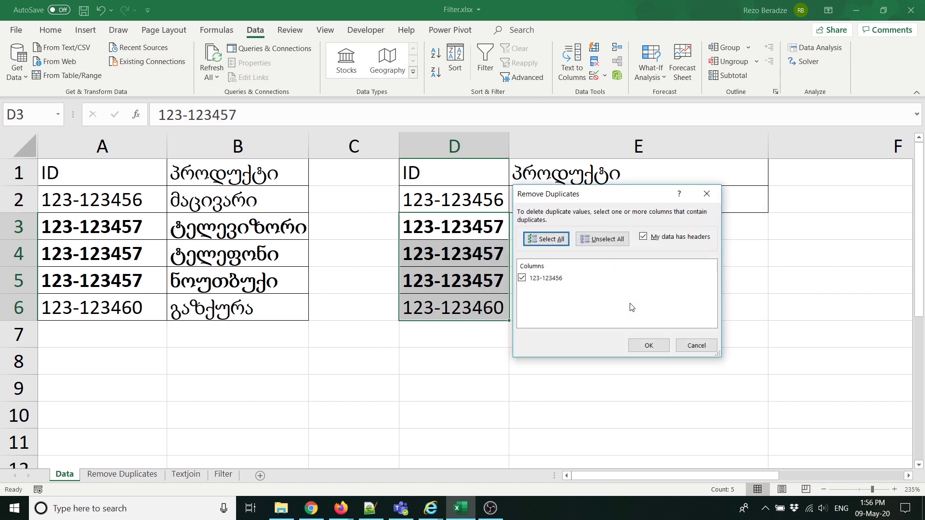
click(648, 343)
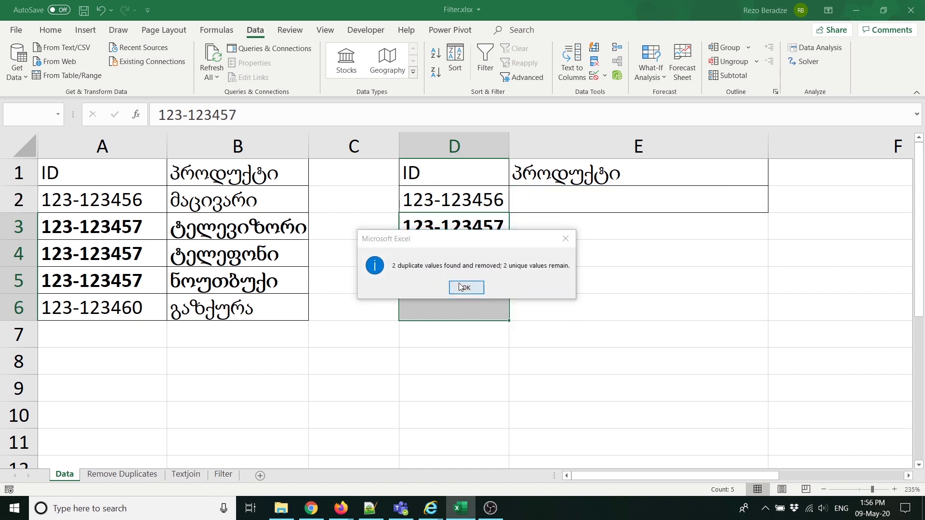
click(466, 287)
click(545, 193)
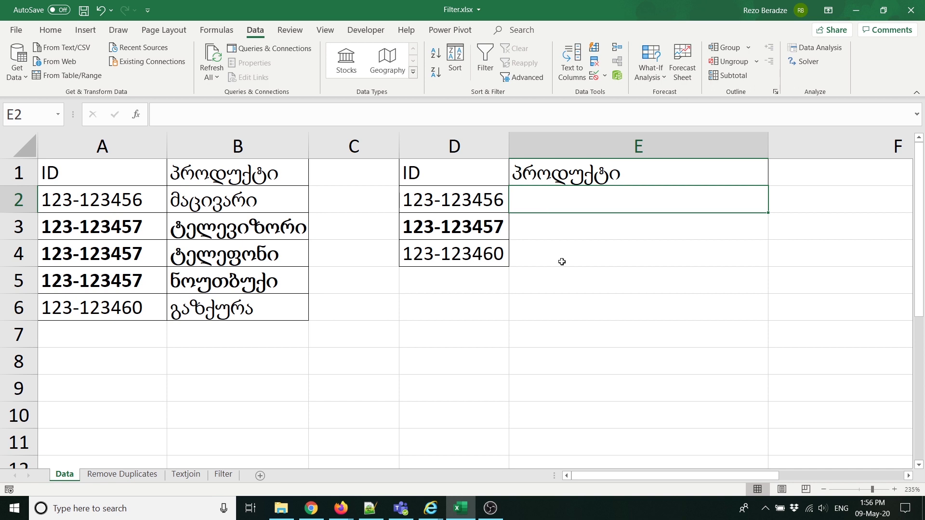
- Start E2's formula as TEXTJOIN with a comma delimiter, TRUE, and a nested FILTER
text(=)
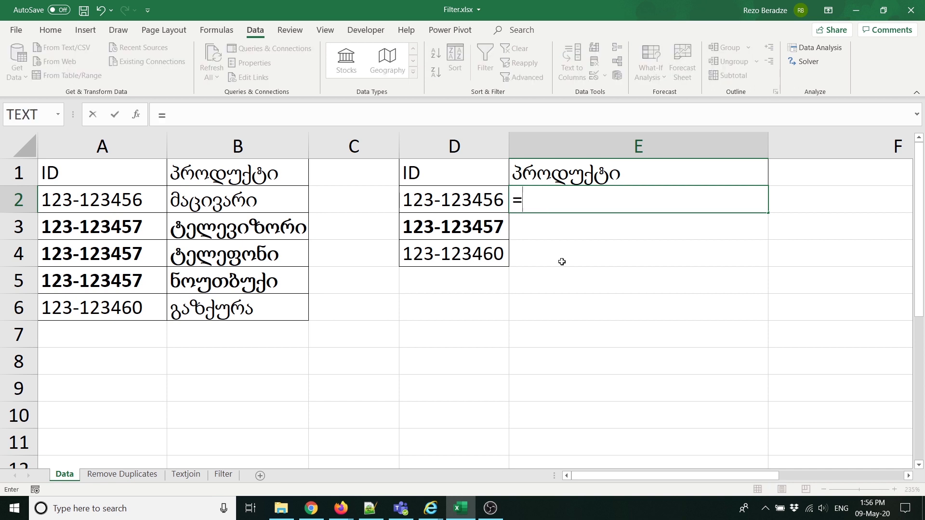
text(te)
key(Down)
key(Tab)
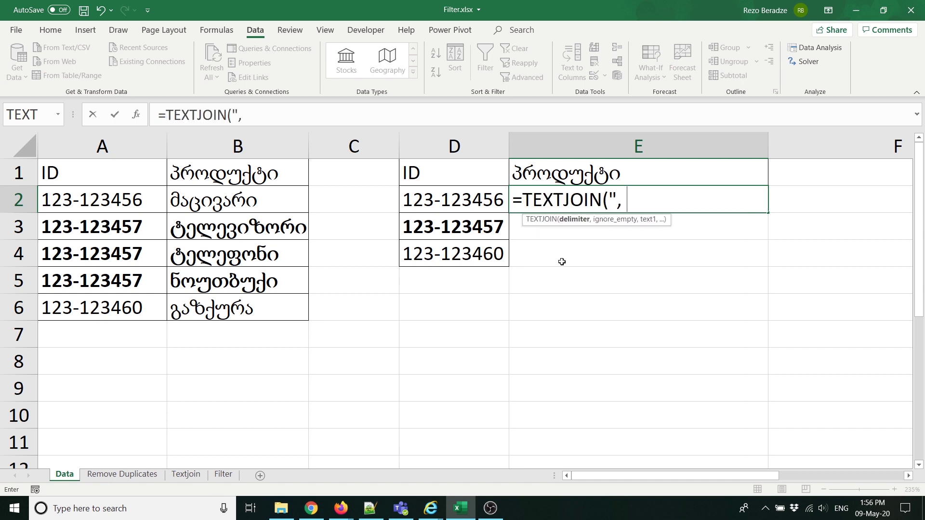
text(",)
key(Tab)
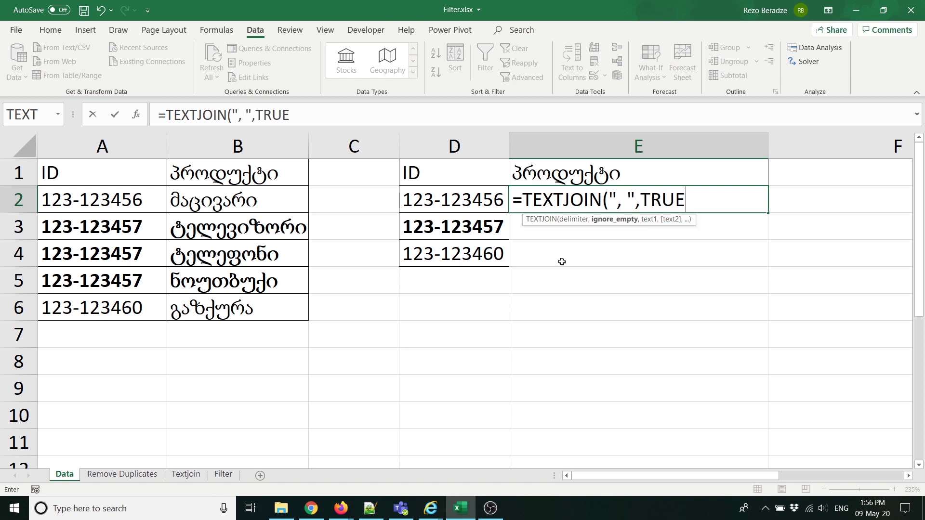
text(,)
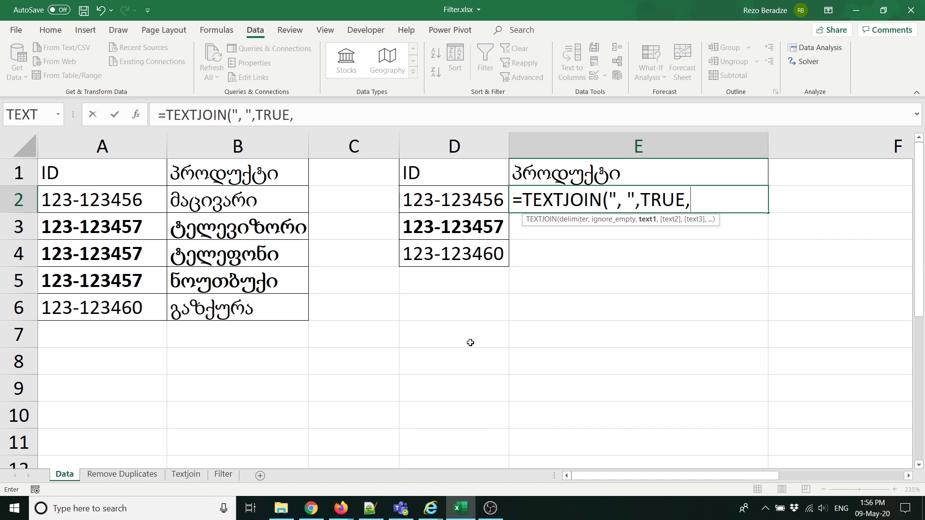
text(fi)
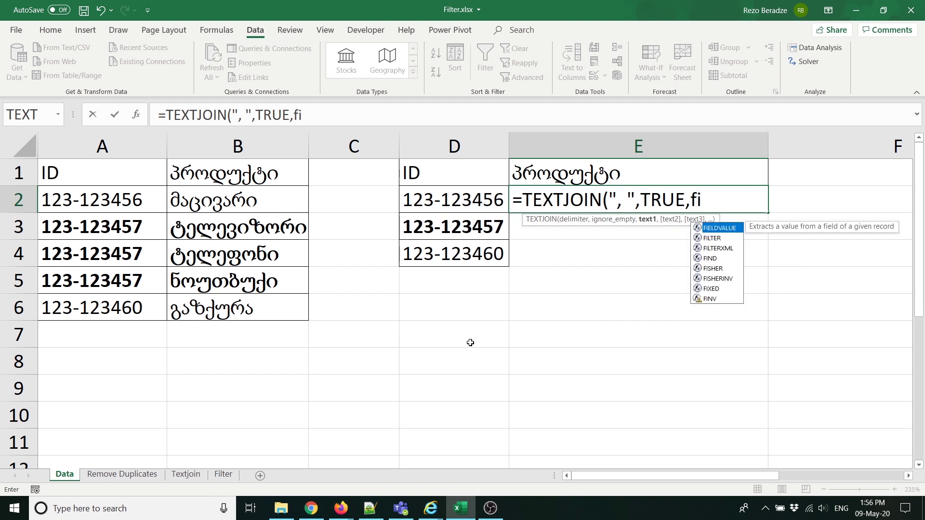
text(l)
key(Tab)
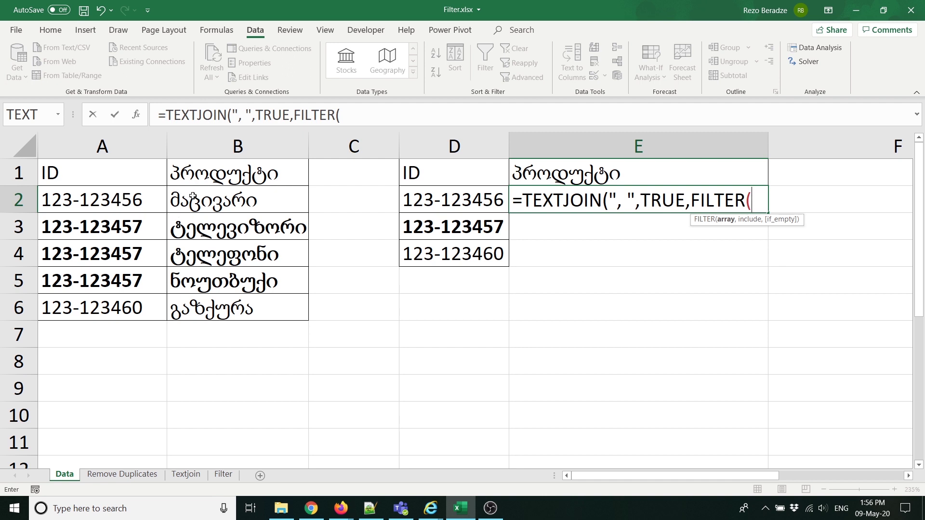
- Complete FILTER($B$2:$B$6,$A$2:$A$6=D2), close the brackets and commit the formula
drag(189, 195, 199, 302)
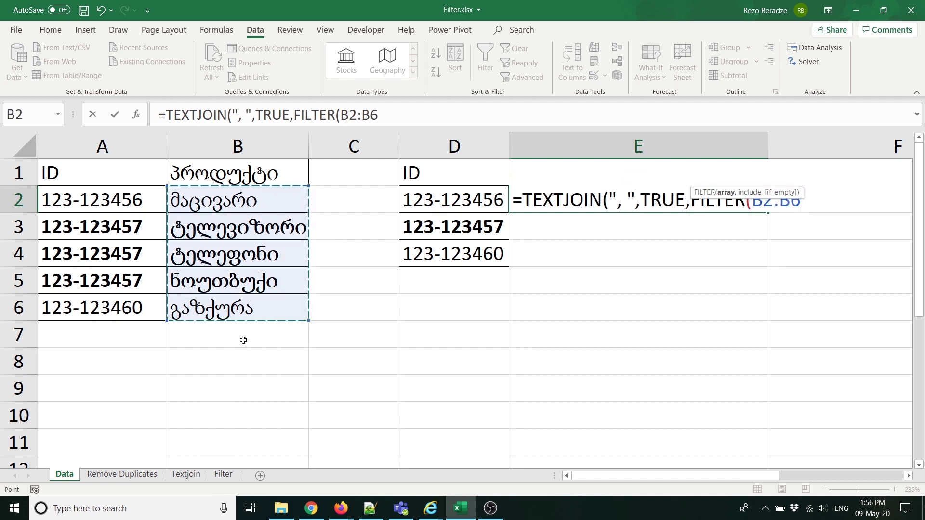
key(F4)
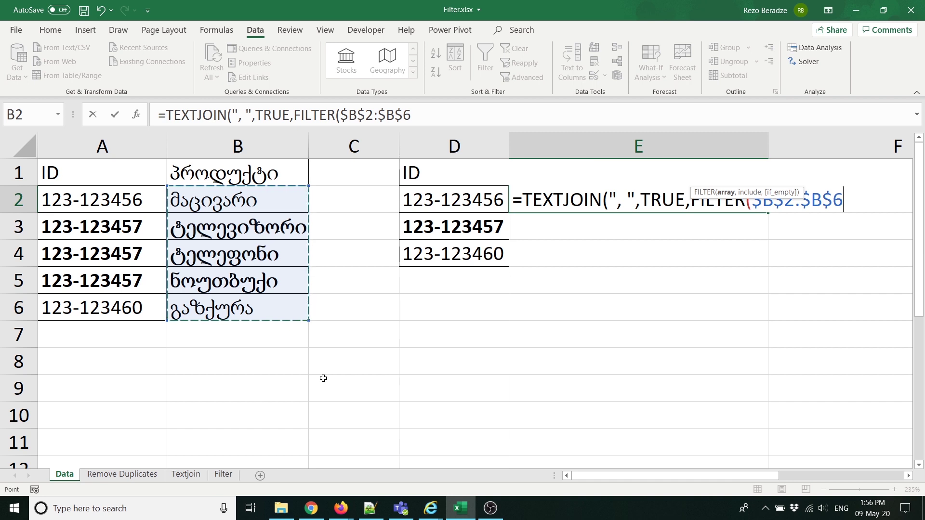
text(,)
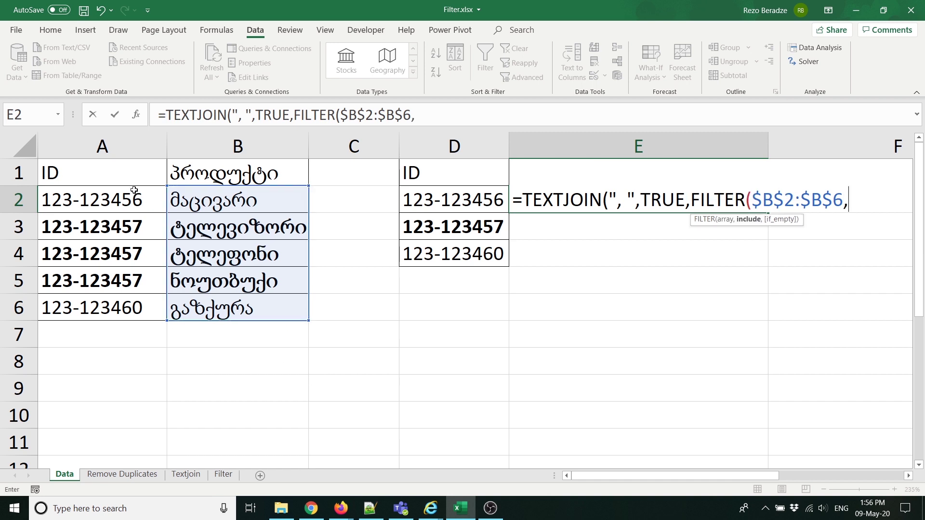
drag(135, 194, 126, 305)
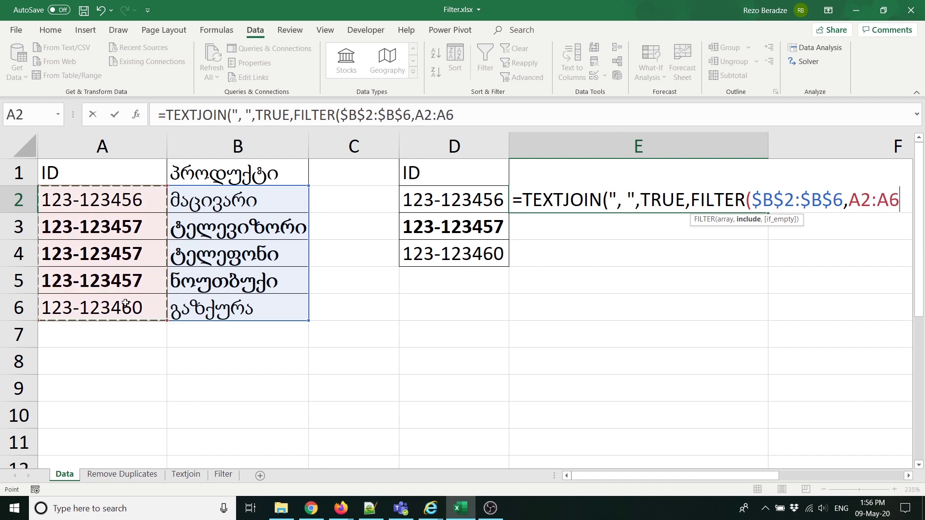
key(F4)
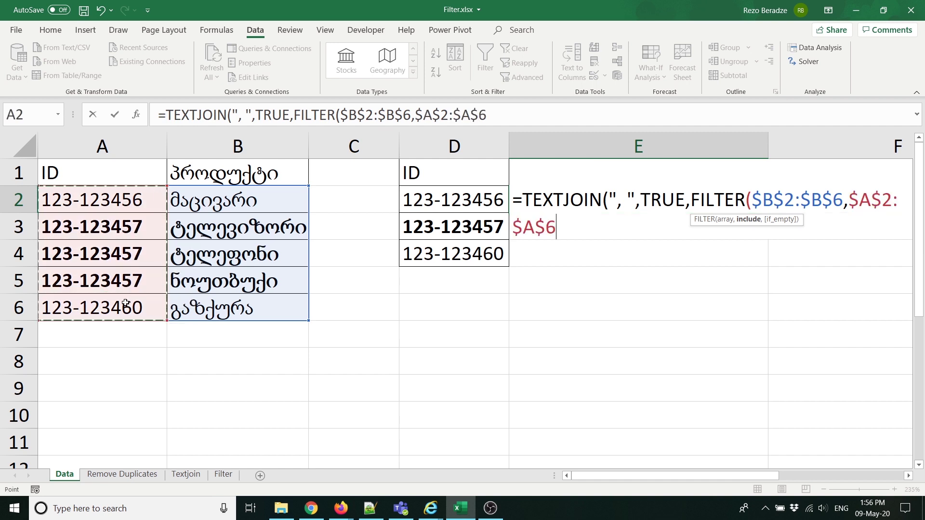
text(=)
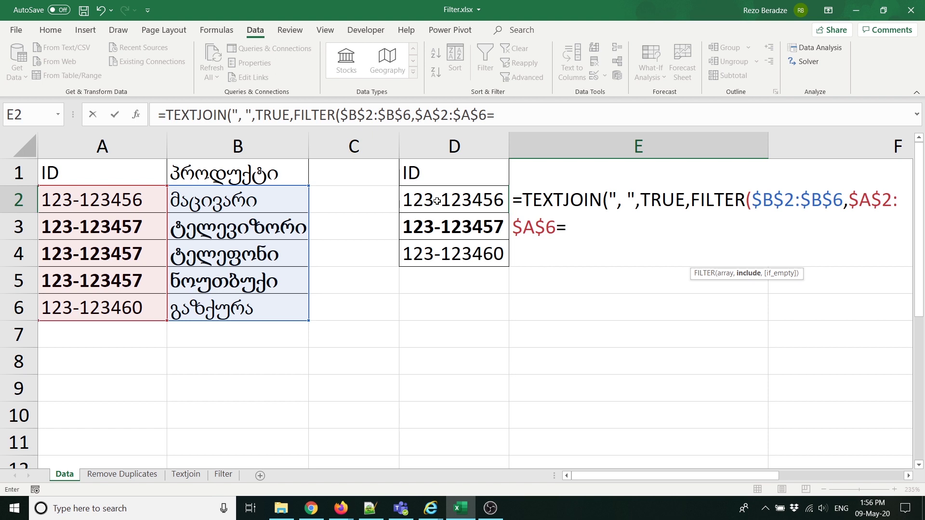
click(437, 201)
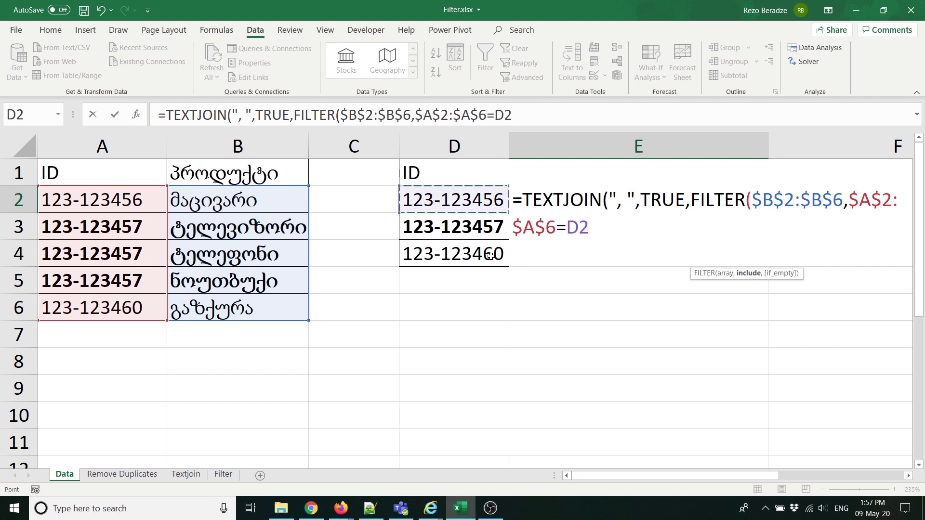
text())
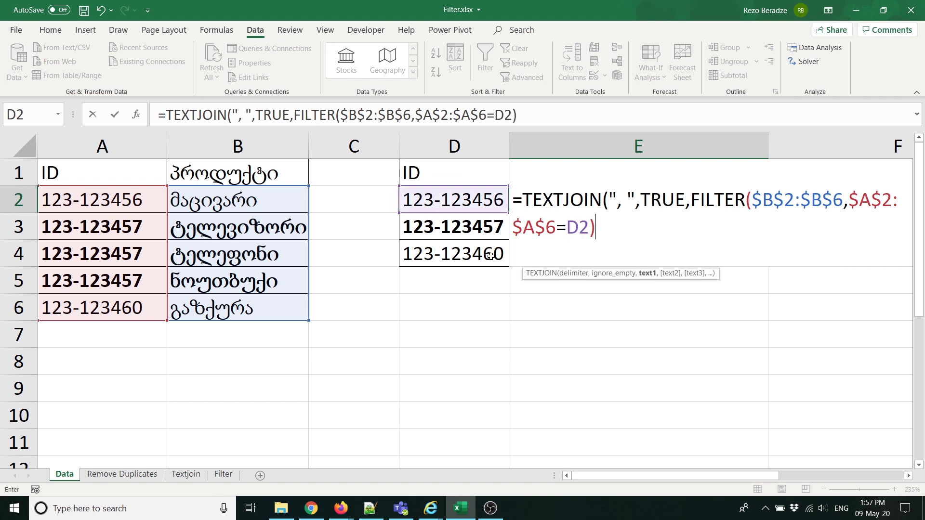
text())
key(Return)
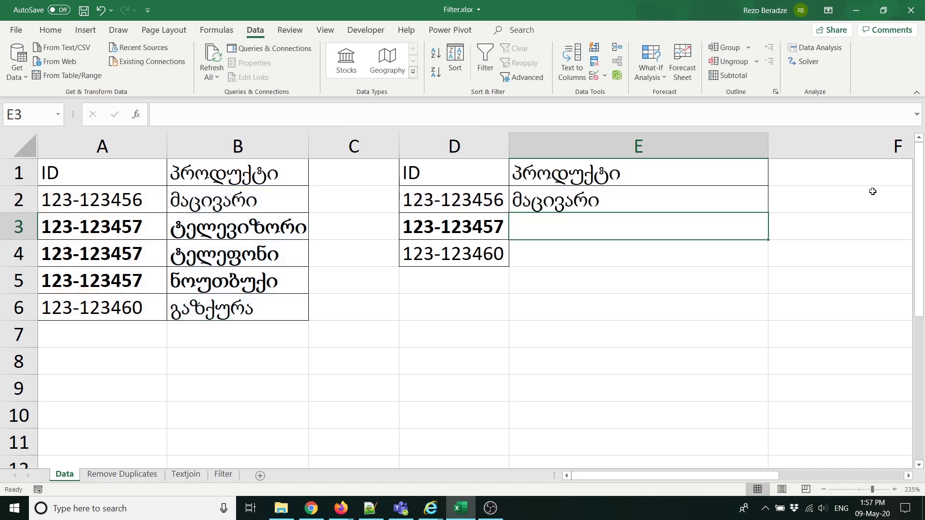
- Fill the E2 formula down to E3:E4
key(Up)
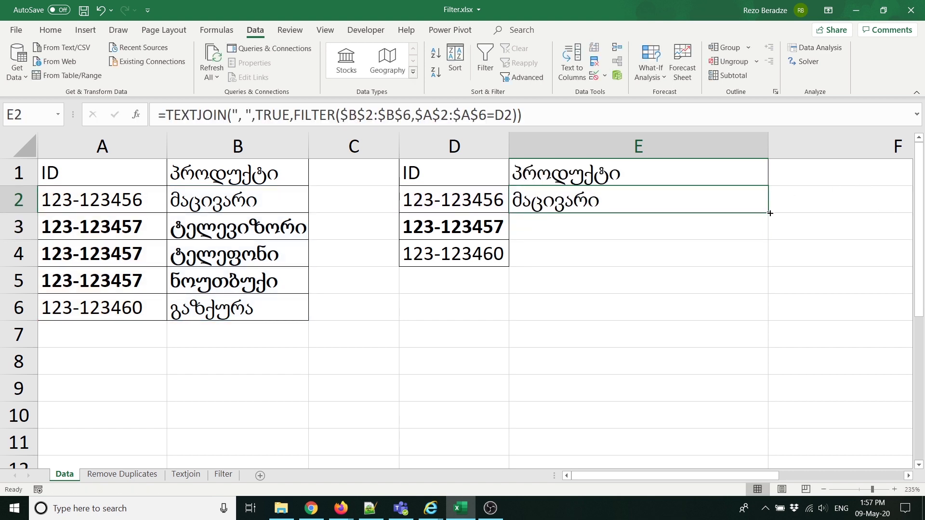
drag(770, 213, 755, 251)
key(Down)
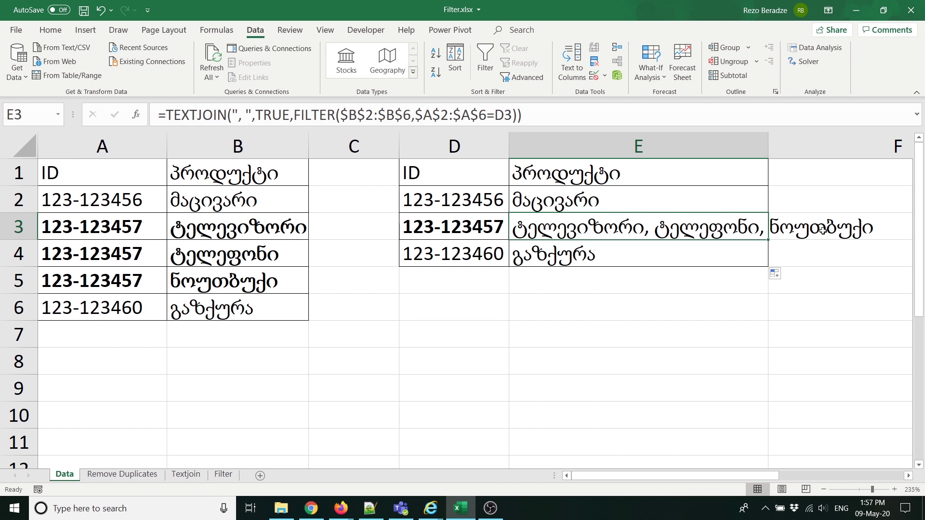
- Copy ID 123-123457 into A7 and fill B7 with გაზქურა from B6
click(107, 328)
click(136, 287)
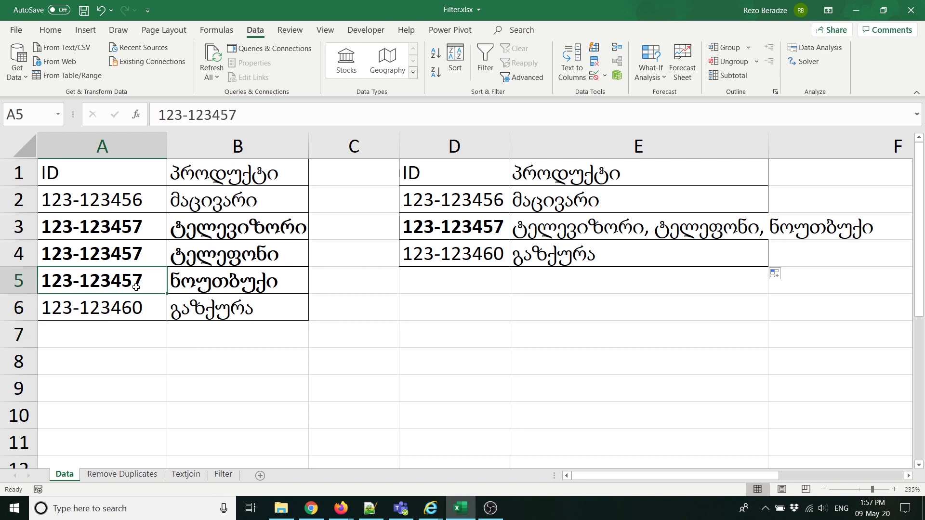
key(ctrl+c)
click(147, 332)
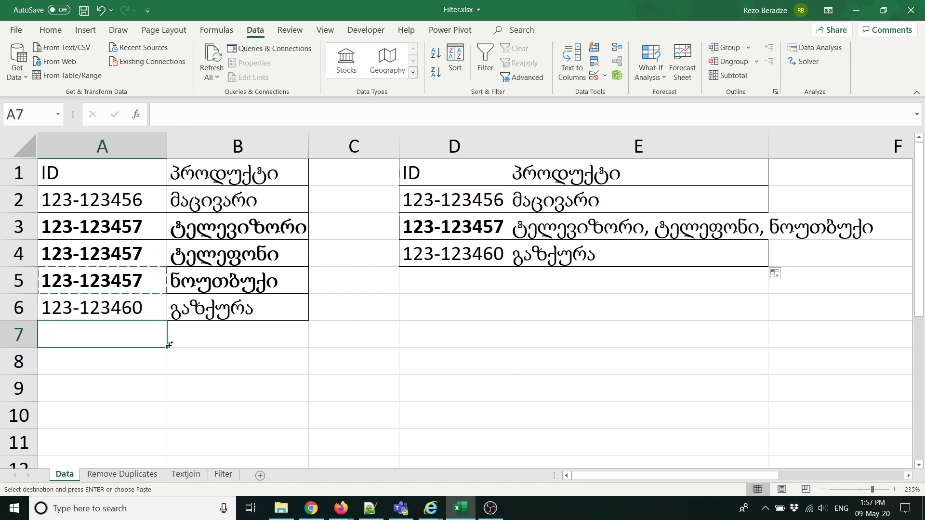
key(ctrl+v)
click(198, 339)
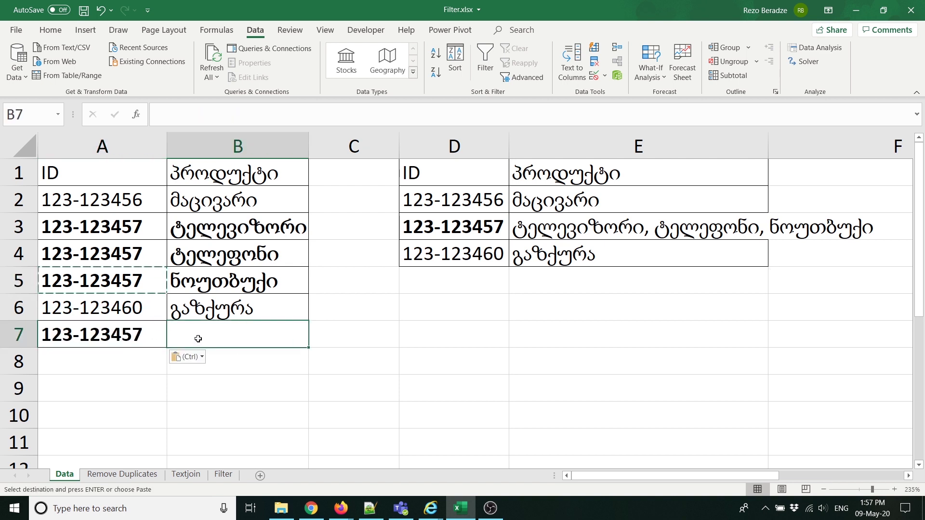
key(ctrl+d)
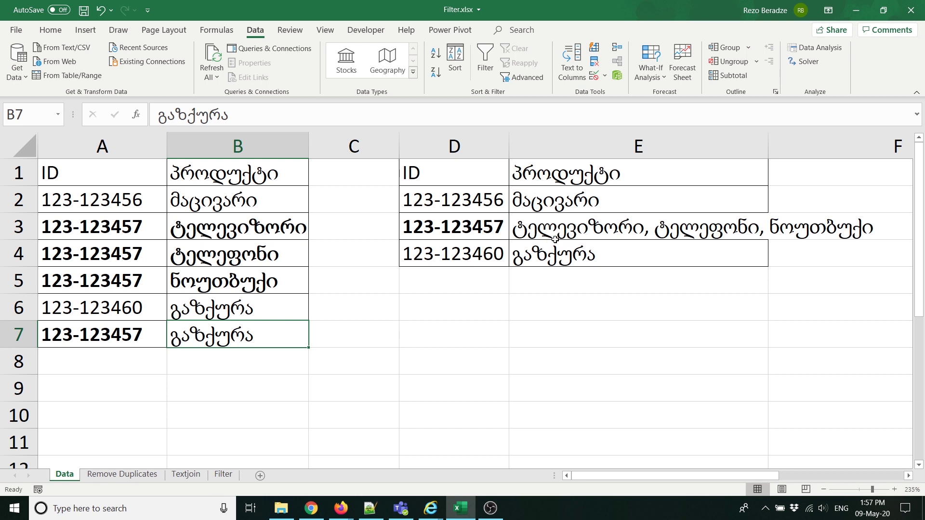
- Extend the E2 formula's product and ID ranges to end at row 10000
double_click(555, 203)
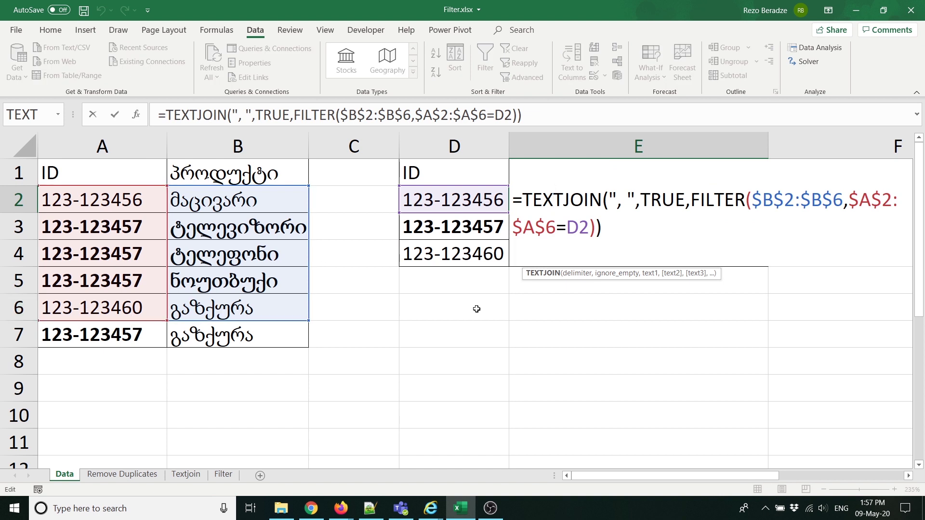
key(Escape)
ctrl+drag(65, 475, 79, 477)
click(75, 475)
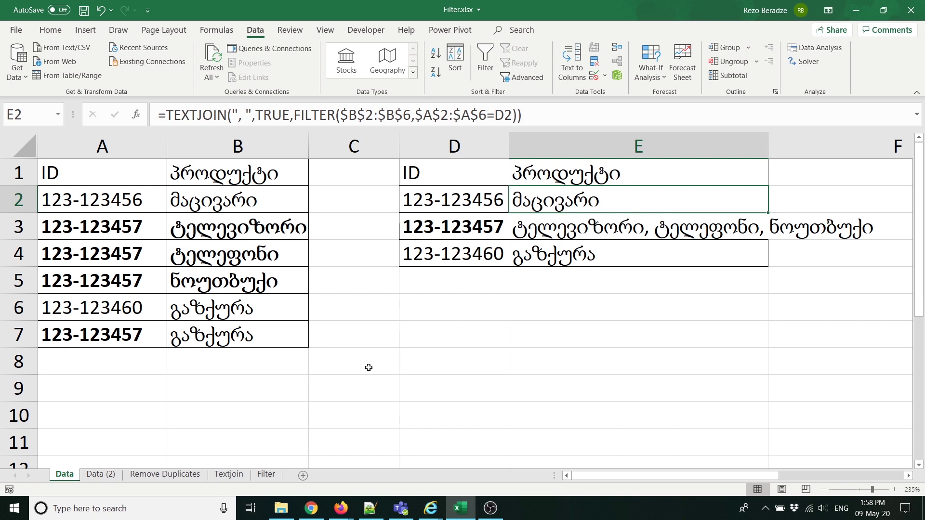
double_click(536, 207)
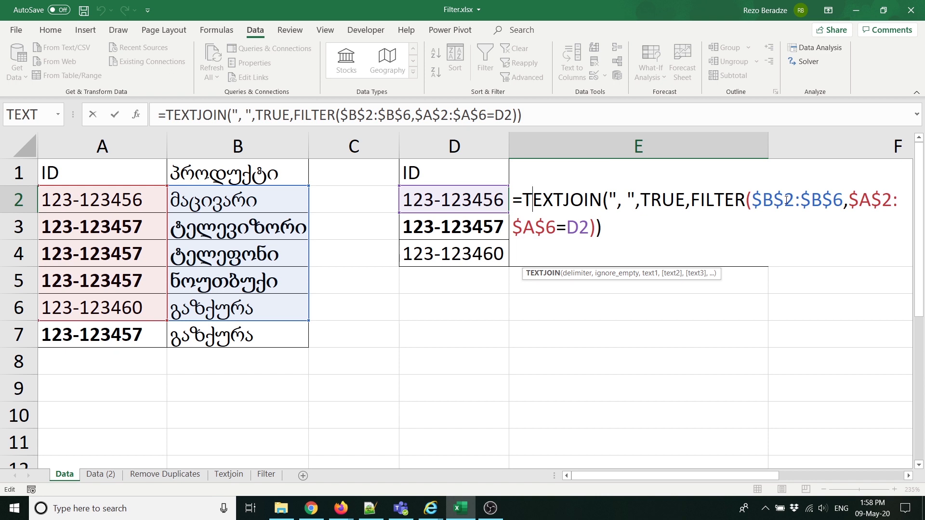
drag(832, 205, 844, 205)
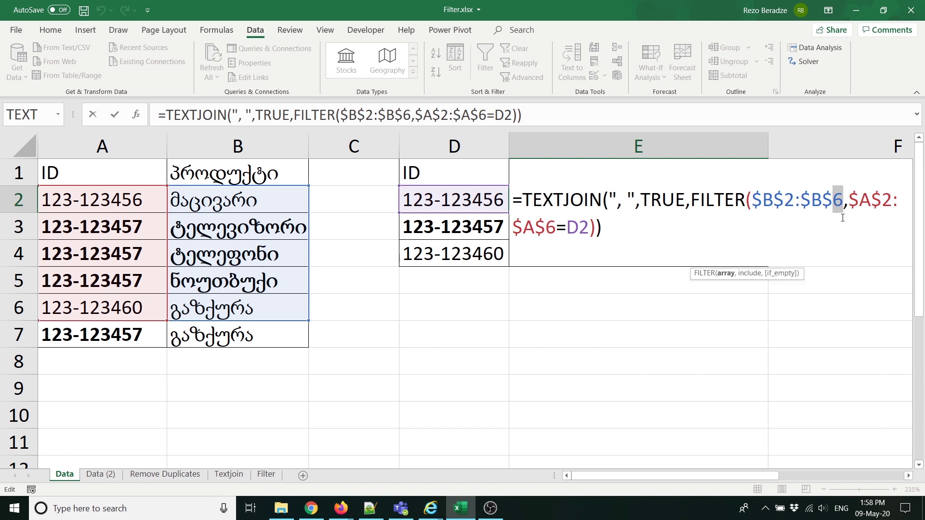
text(10)
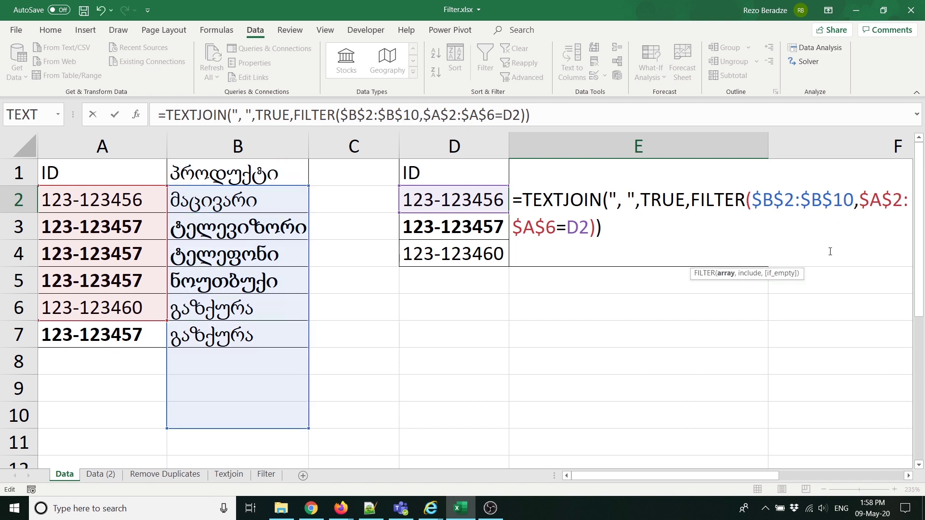
text(000)
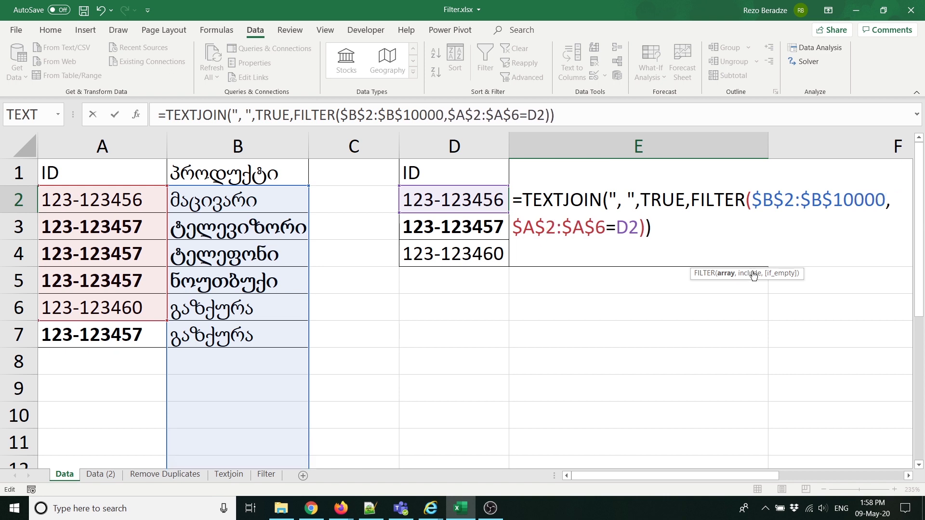
drag(609, 231, 597, 229)
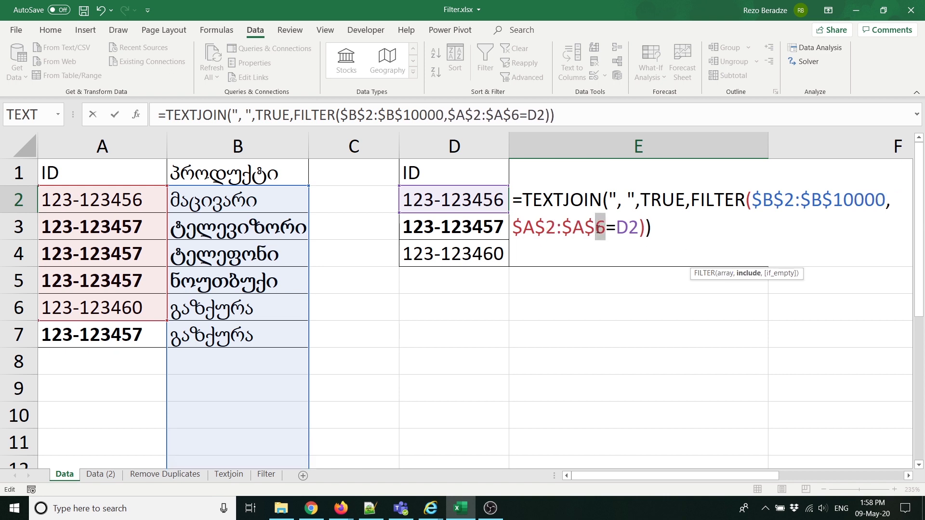
text(10000)
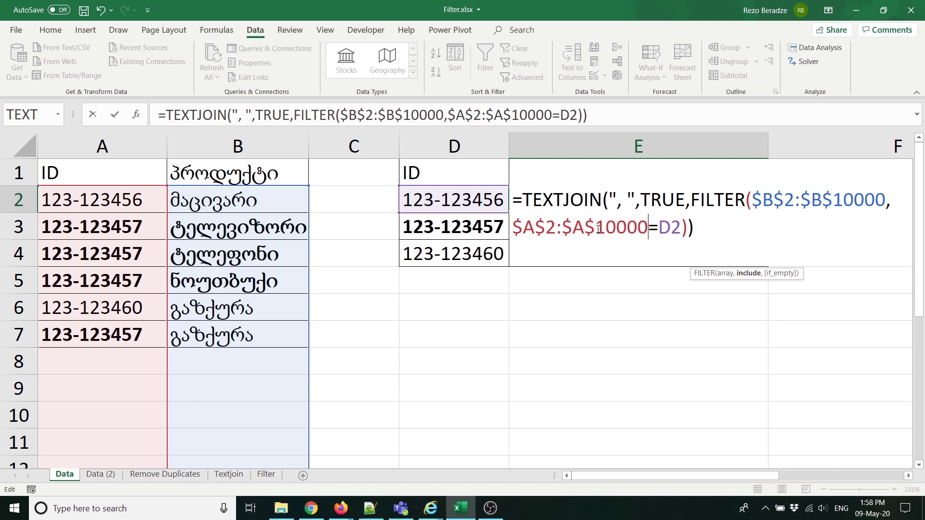
key(Return)
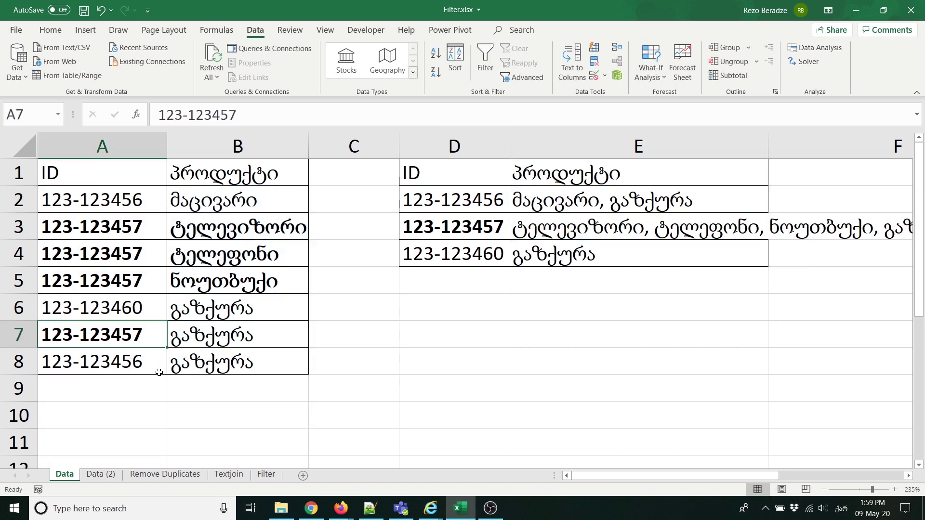
- Check the joined products in E2 and E4, then open the Data (2) sheet
click(155, 411)
click(152, 388)
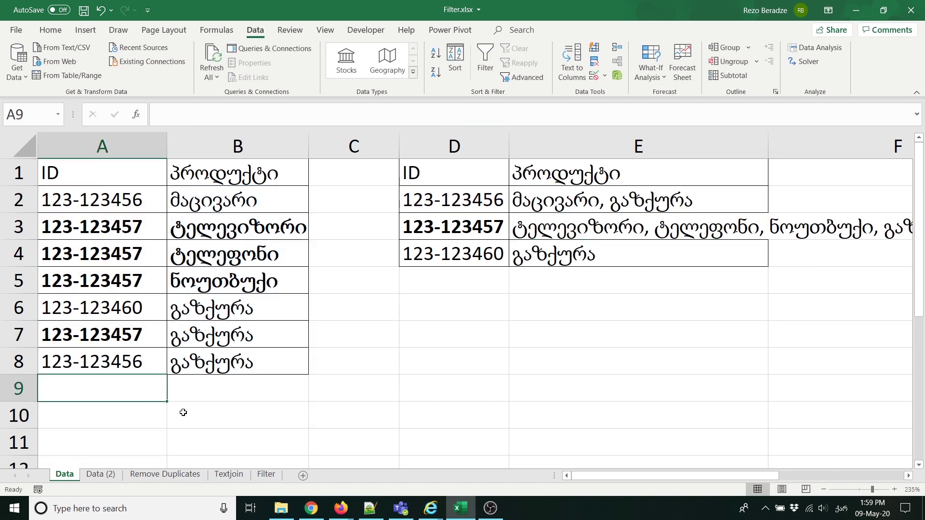
click(559, 249)
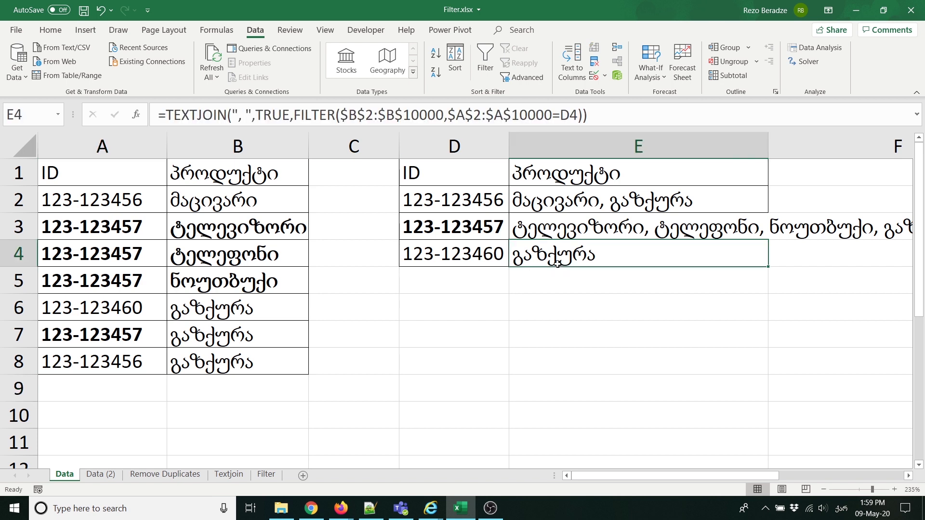
click(568, 206)
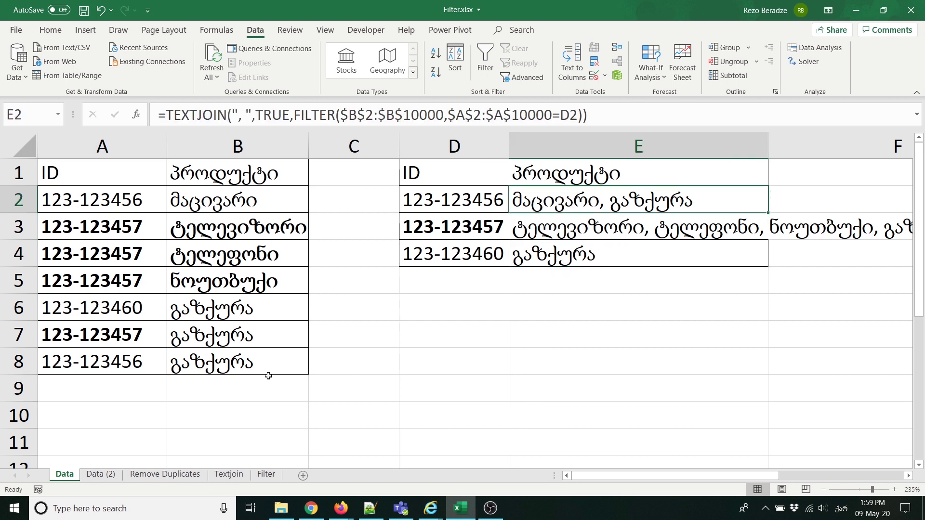
click(115, 476)
click(169, 288)
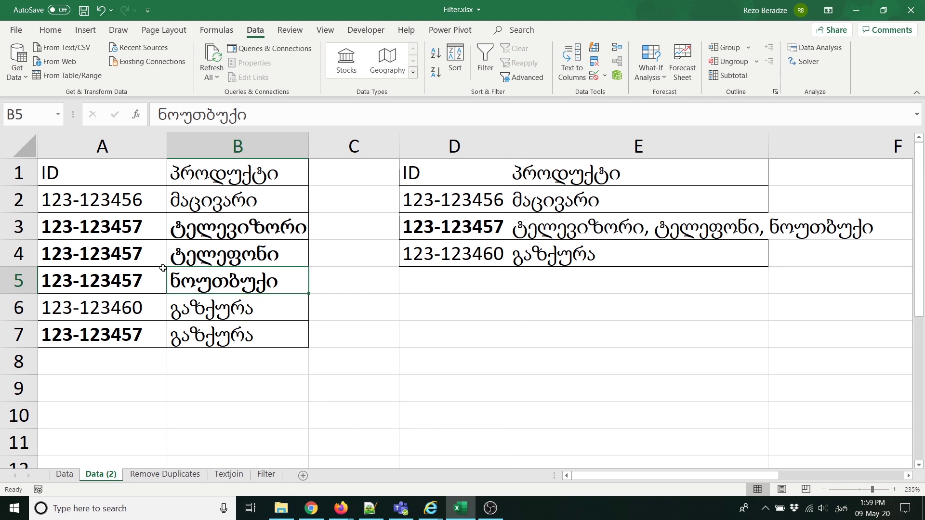
- Format the ID/product list A1:B7 as a table with headers and name it მთავარი
key(ctrl+t)
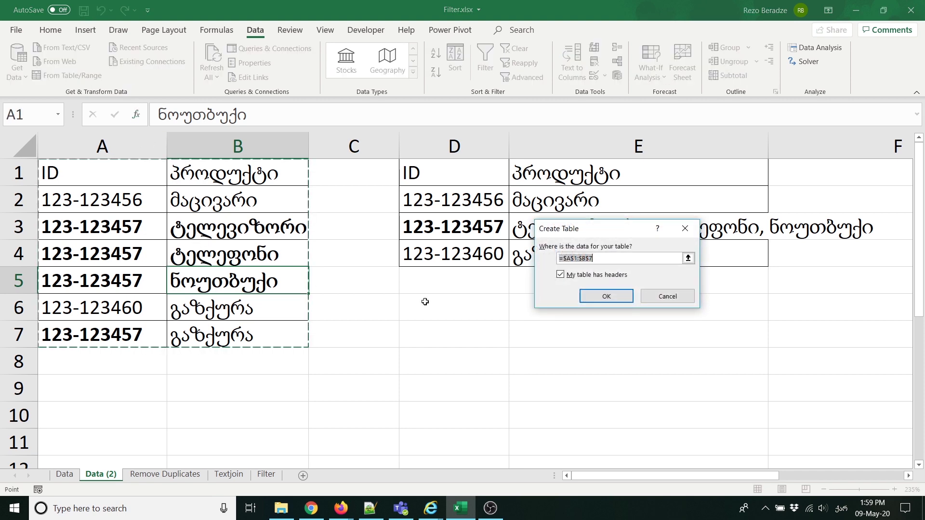
click(603, 296)
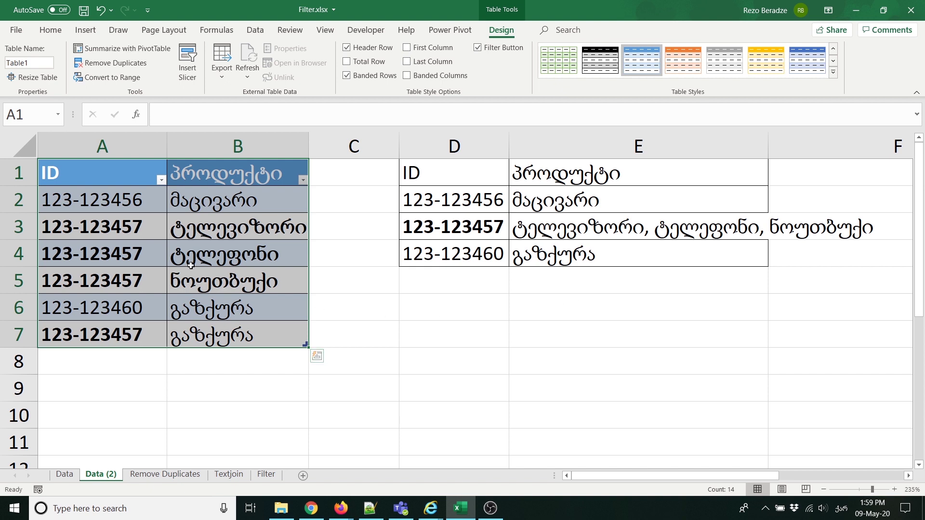
click(42, 62)
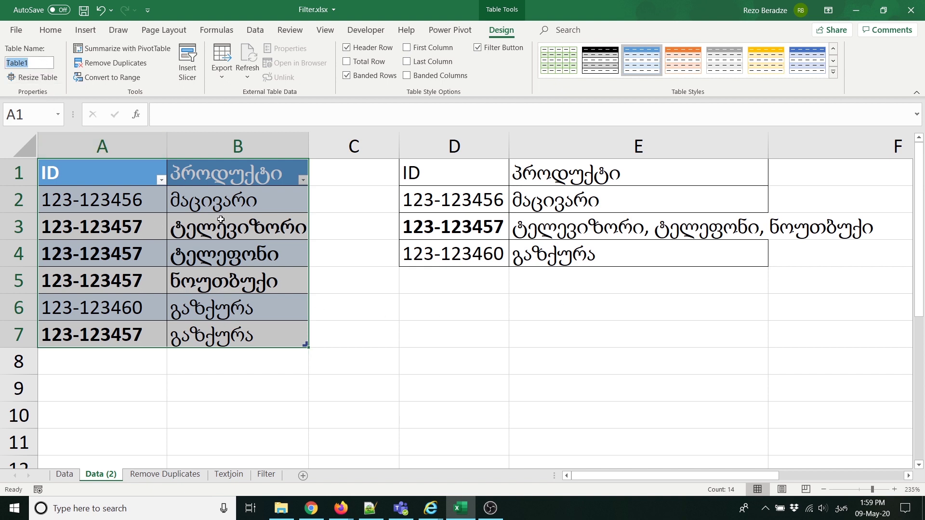
text(მთ)
click(598, 202)
double_click(598, 201)
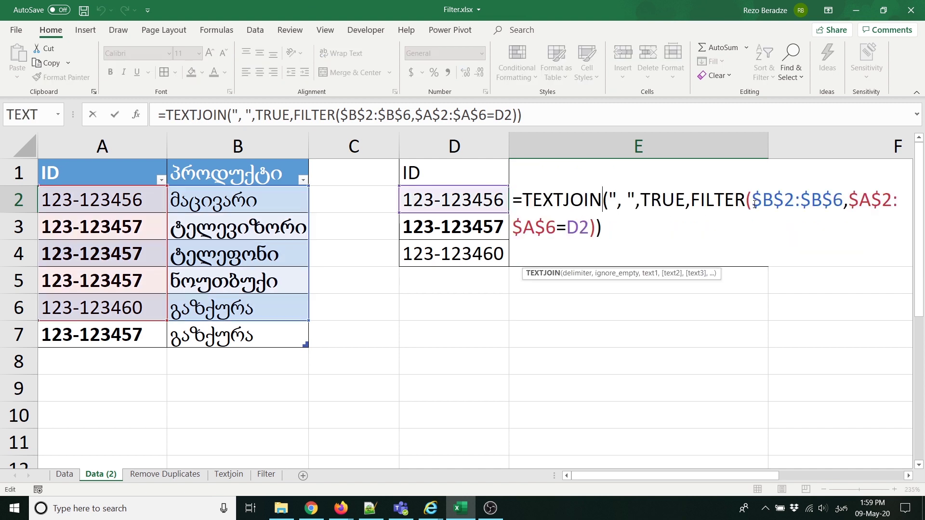
- Replace E2's fixed ranges with the table references მთავარი[პროდუქტი] and მთავარი[ID]
drag(752, 200, 843, 200)
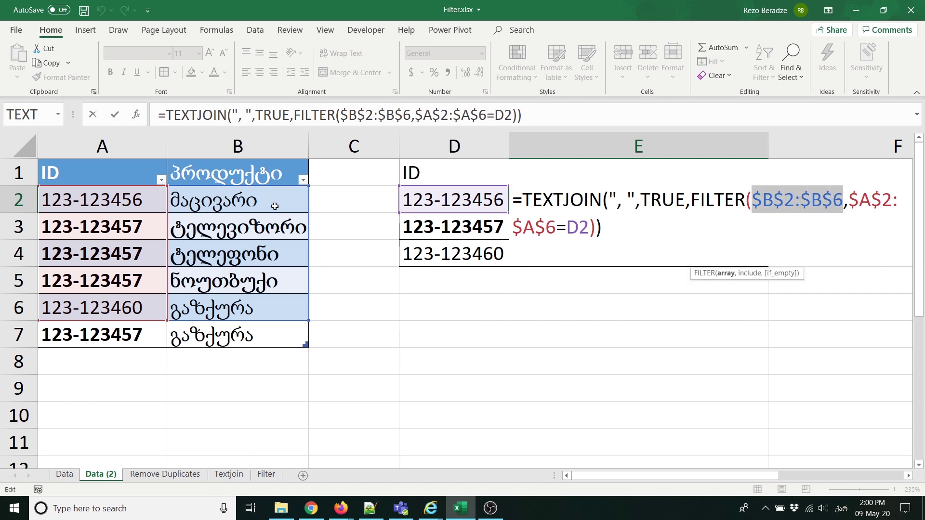
drag(275, 206, 296, 327)
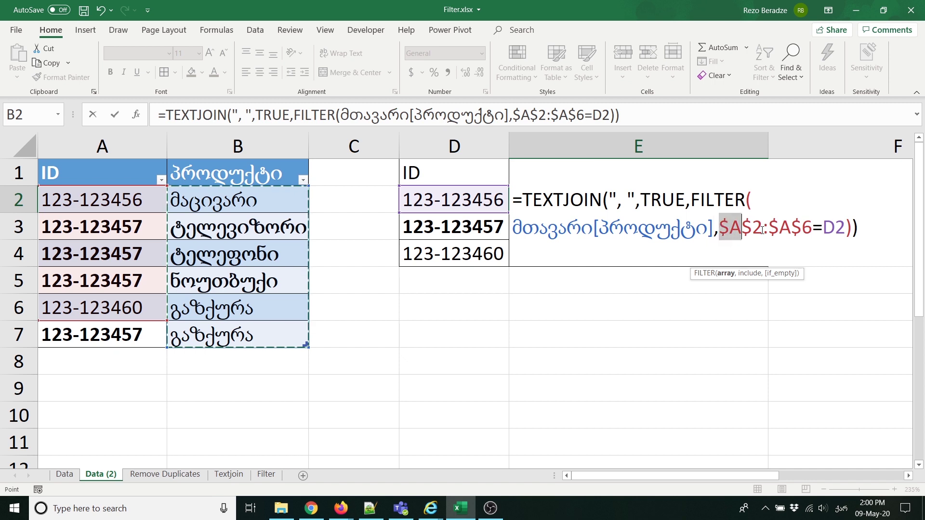
drag(719, 227, 813, 227)
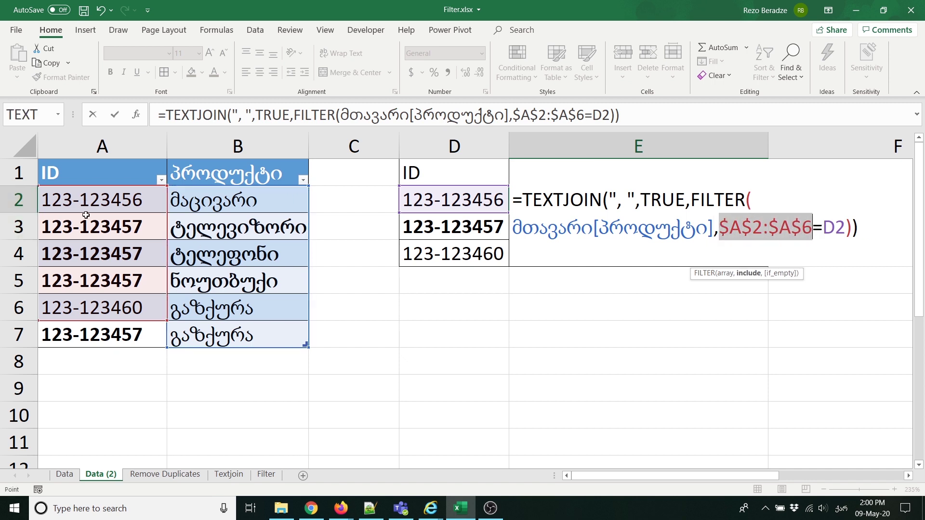
drag(85, 201, 93, 330)
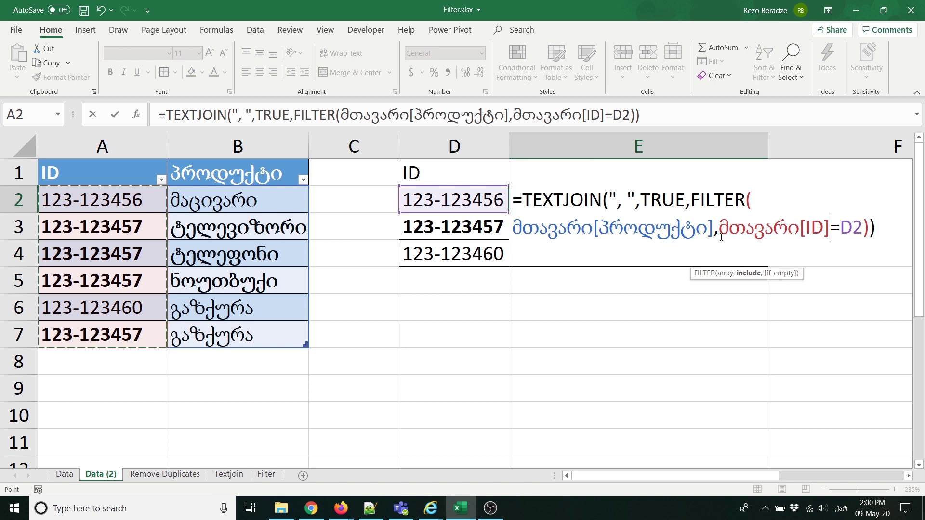
key(Return)
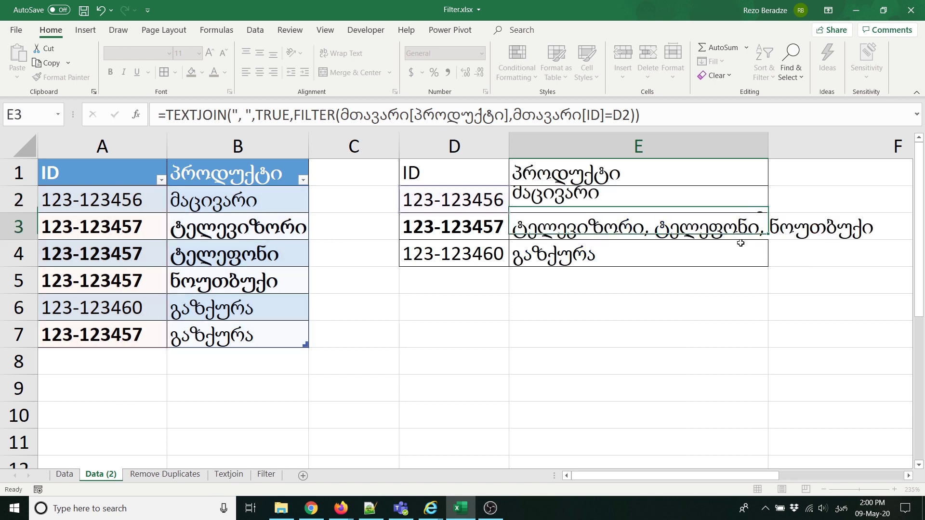
- Fill the updated E2 formula down through E4
click(703, 211)
drag(769, 213, 752, 260)
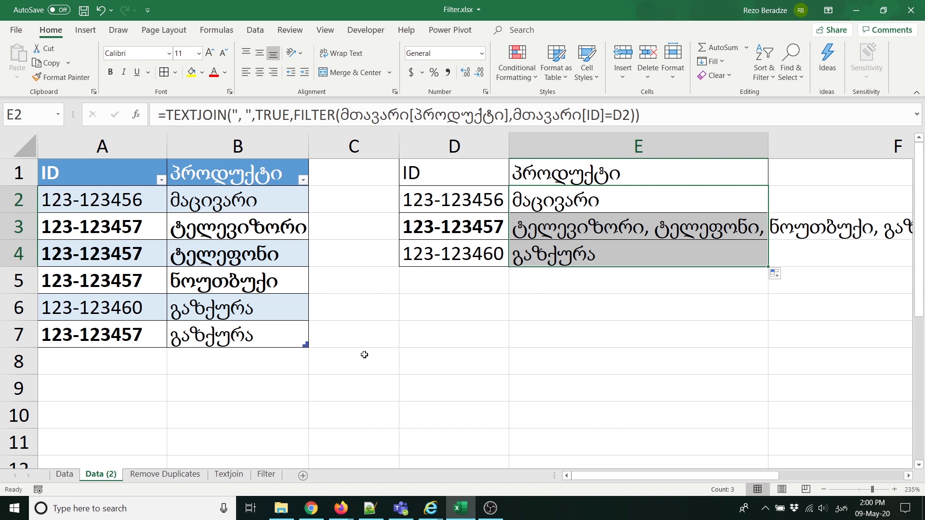
click(124, 381)
- Add table row 8 with product გაზქურა and ID 123-123456, then check E2's joined list
click(281, 371)
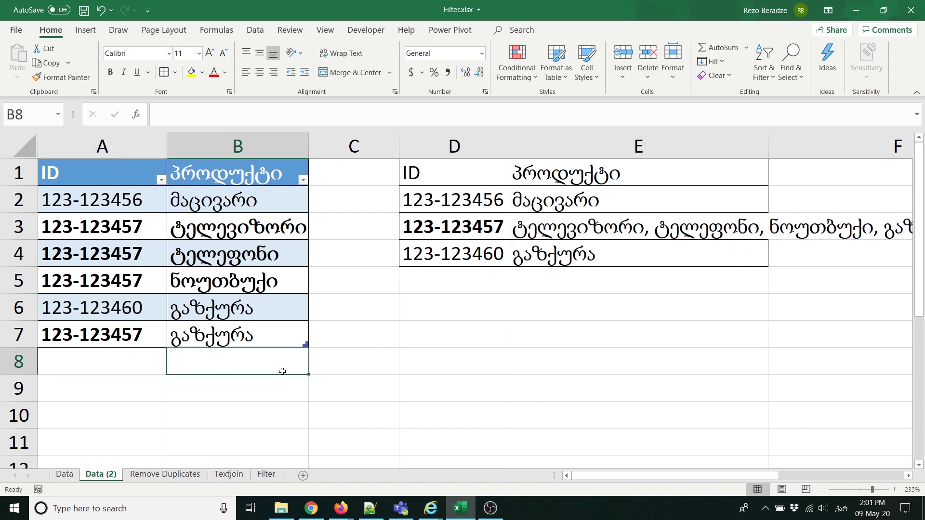
key(ctrl+d)
click(124, 361)
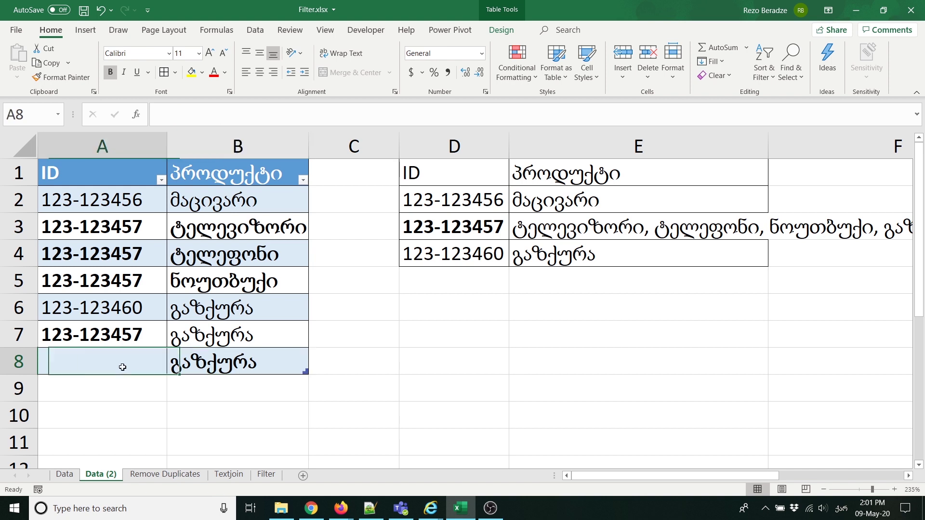
click(128, 200)
key(ctrl+c)
click(125, 317)
click(128, 366)
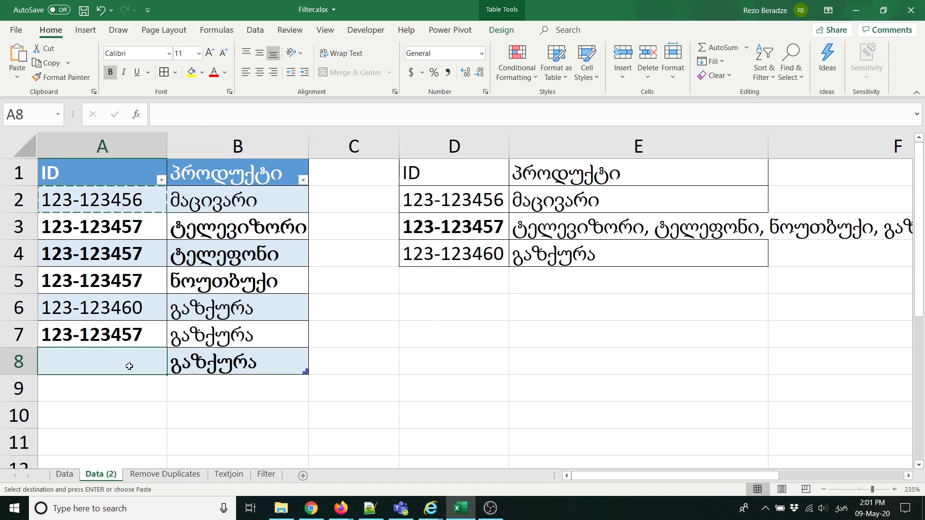
key(ctrl+v)
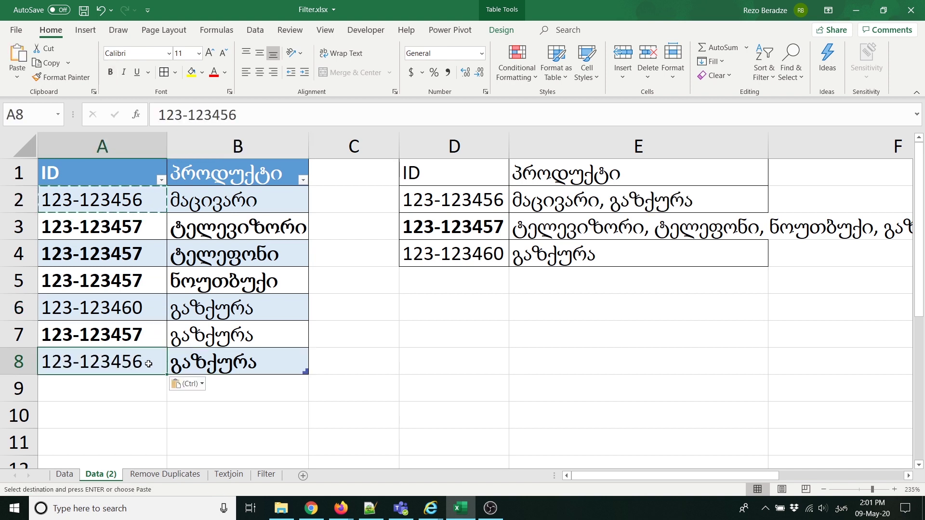
click(312, 368)
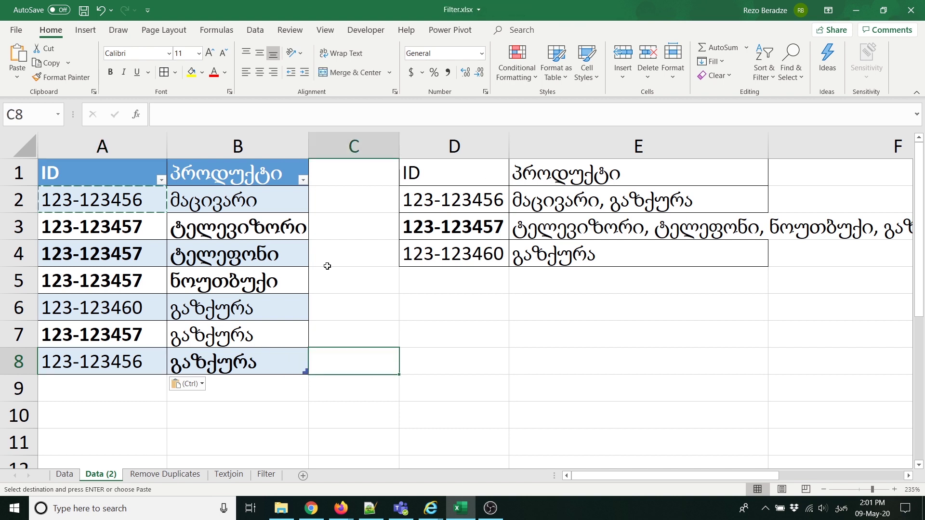
click(609, 207)
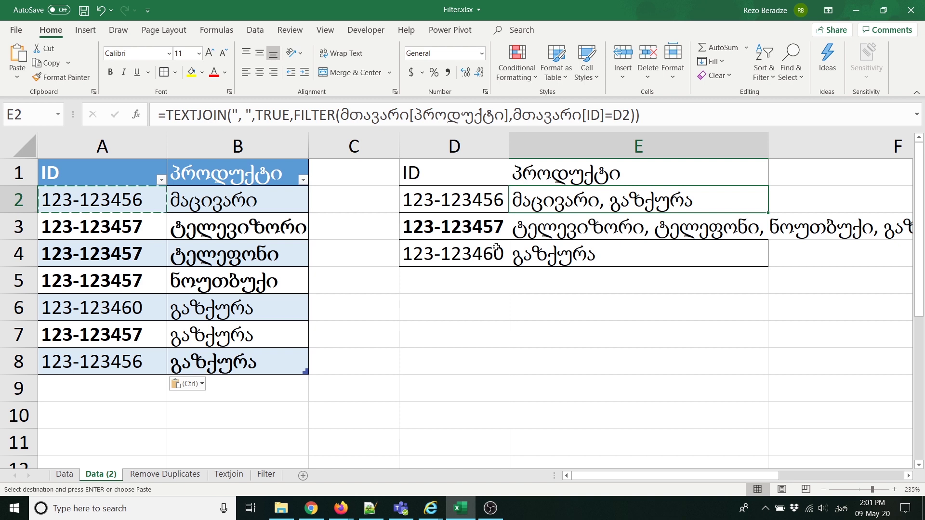
- Switch to the Data sheet and inspect E2's fixed-range TEXTJOIN-FILTER formula without changing it
click(69, 476)
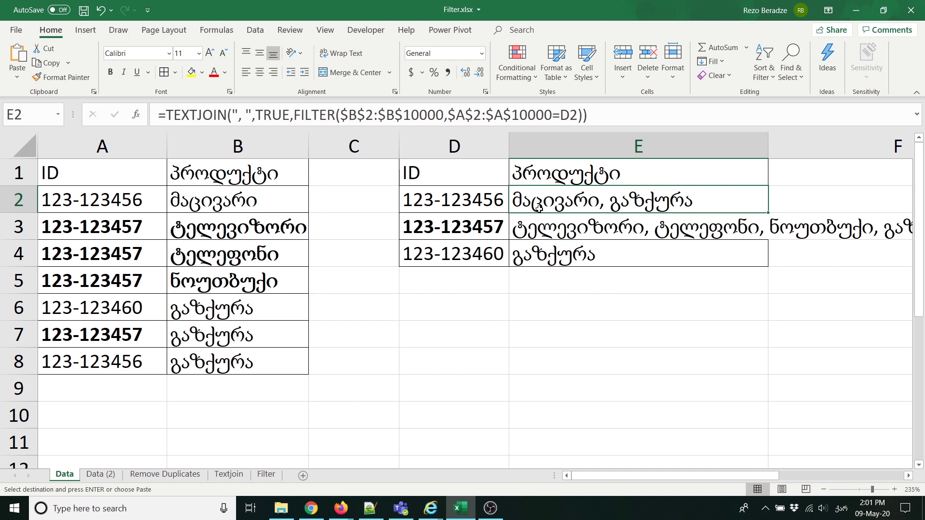
double_click(537, 207)
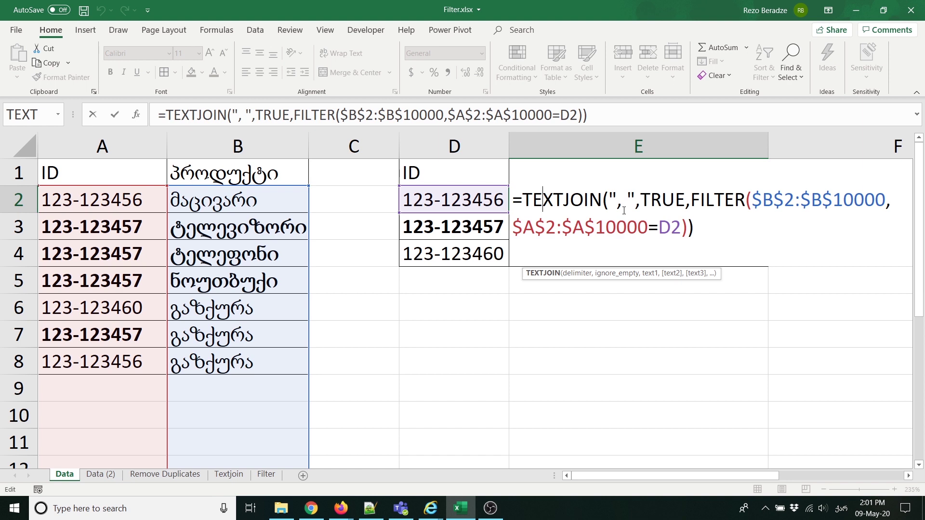
click(448, 312)
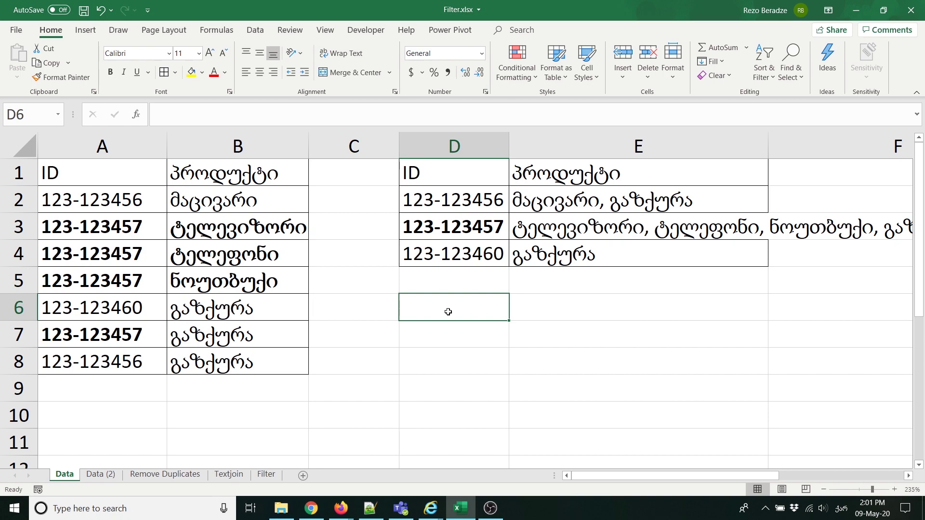